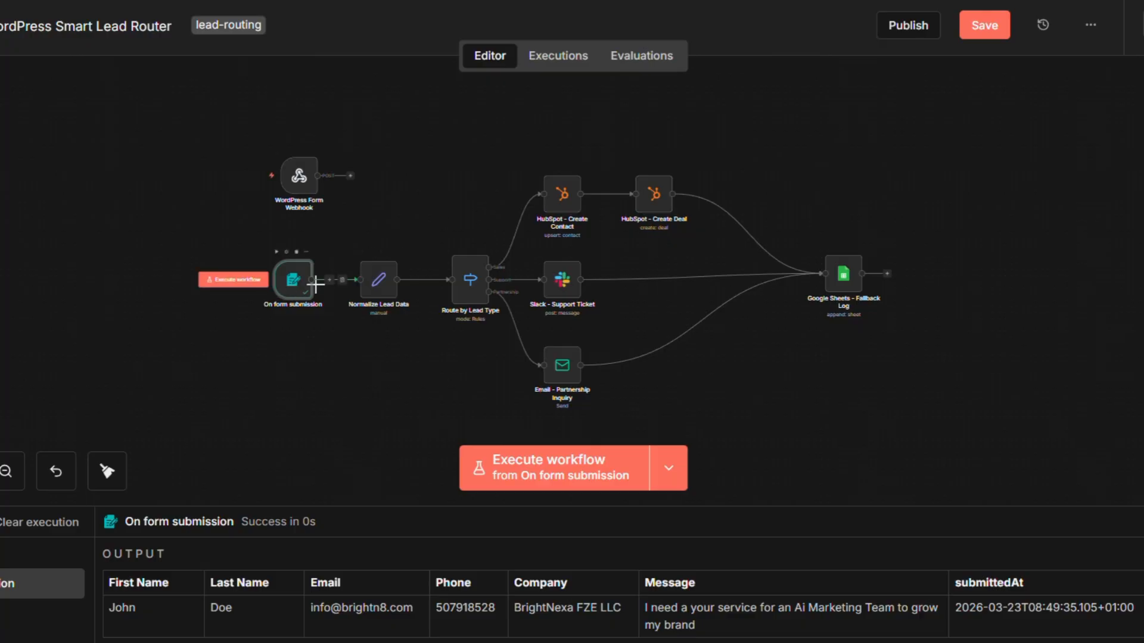
# Review the email, first name and last name mappings in the HubSpot - Create Contact node
pyautogui.moveTo(406, 246); pyautogui.dragTo(356, 342)
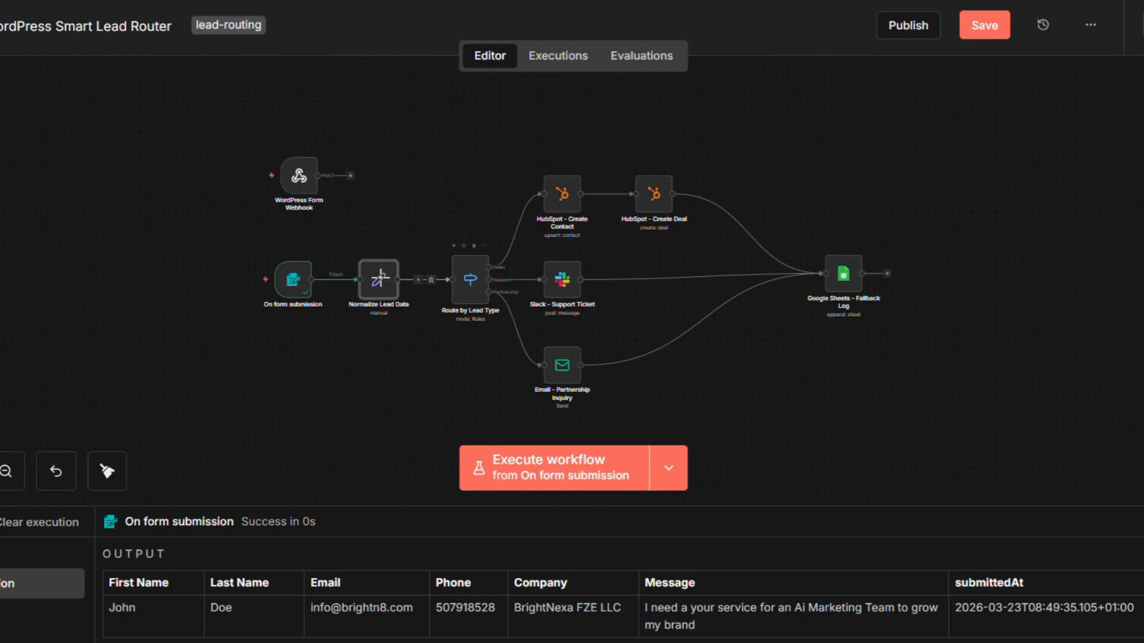
pyautogui.doubleClick(562, 198)
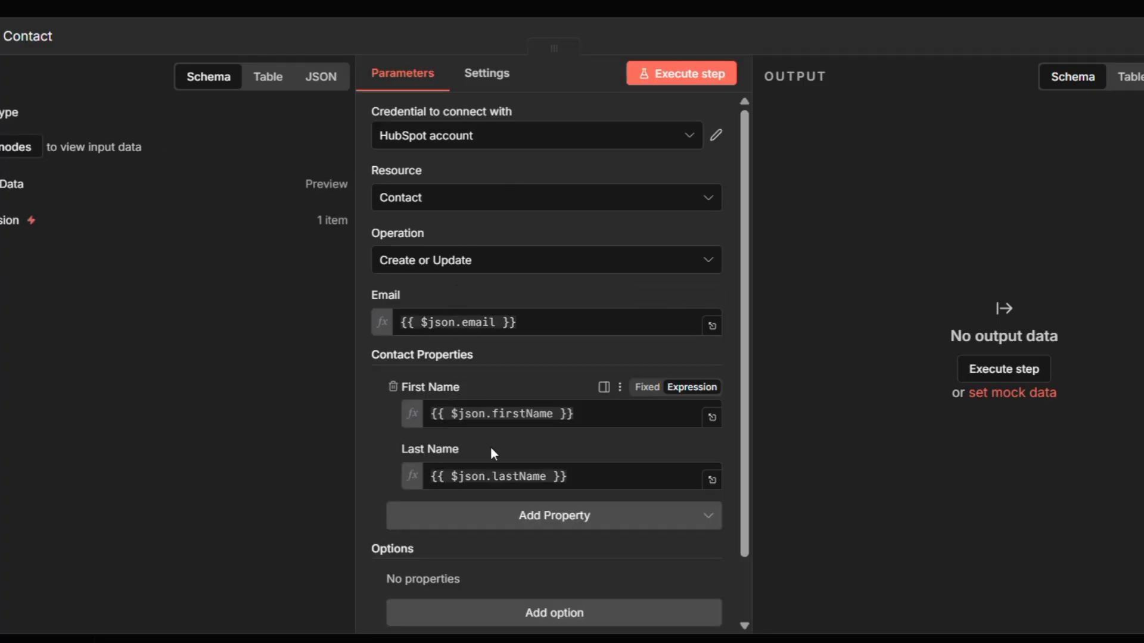
pyautogui.scroll(-2, 491, 451)
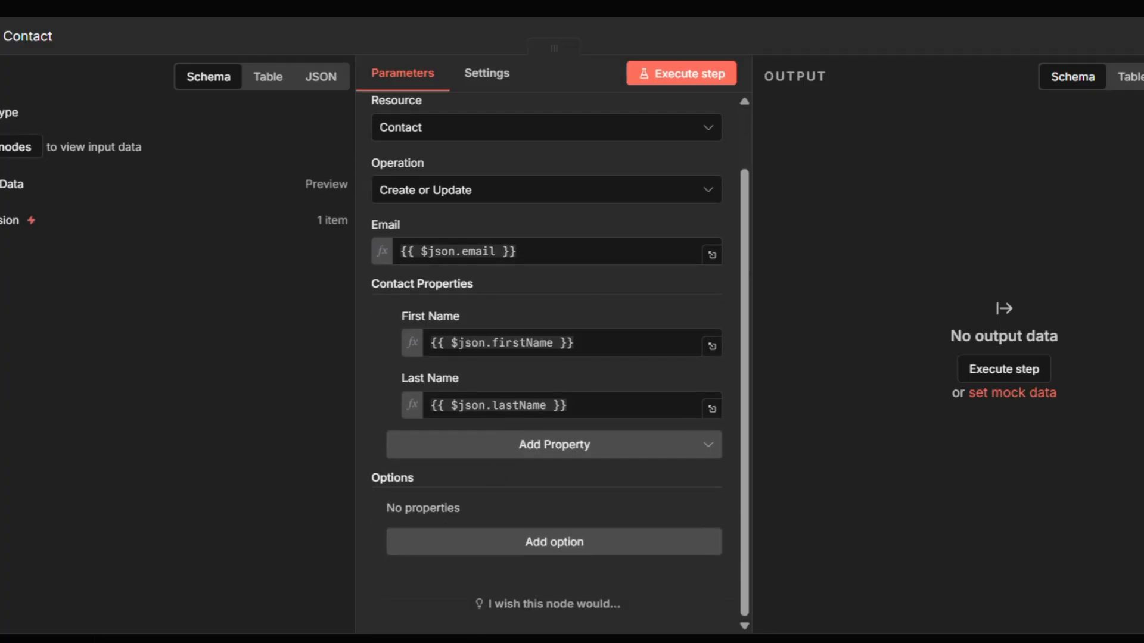
pyautogui.press('Escape')
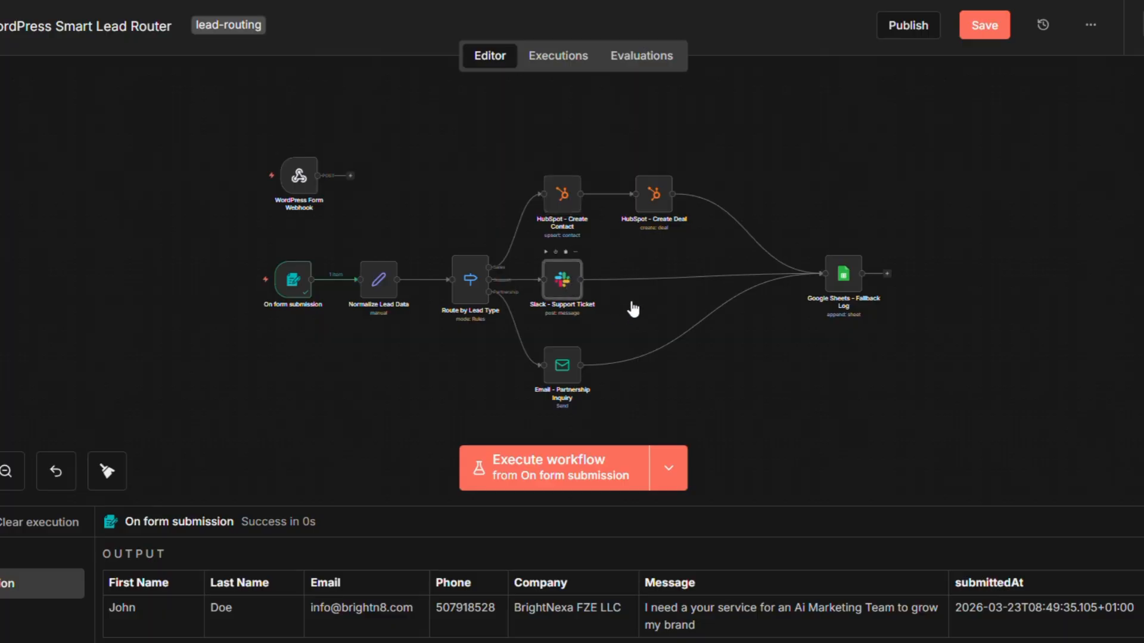
# Examine the channel, message type and message text expression of the Slack - Support Ticket node
pyautogui.press('Return')
pyautogui.scroll(-5, 489, 393)
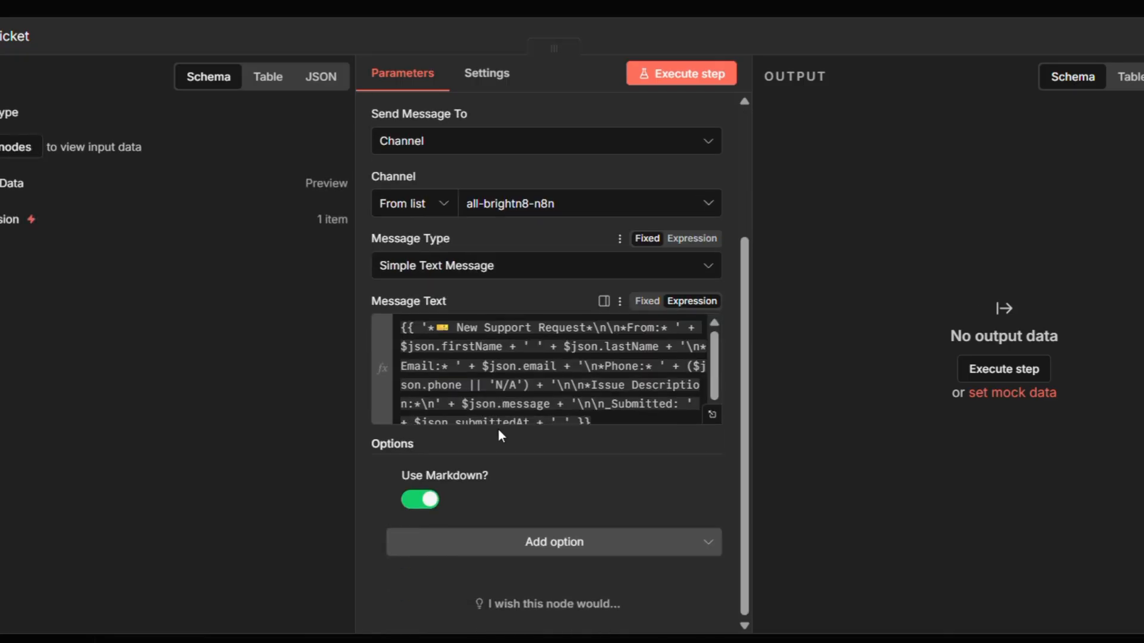
pyautogui.scroll(5, 499, 430)
pyautogui.press('Escape')
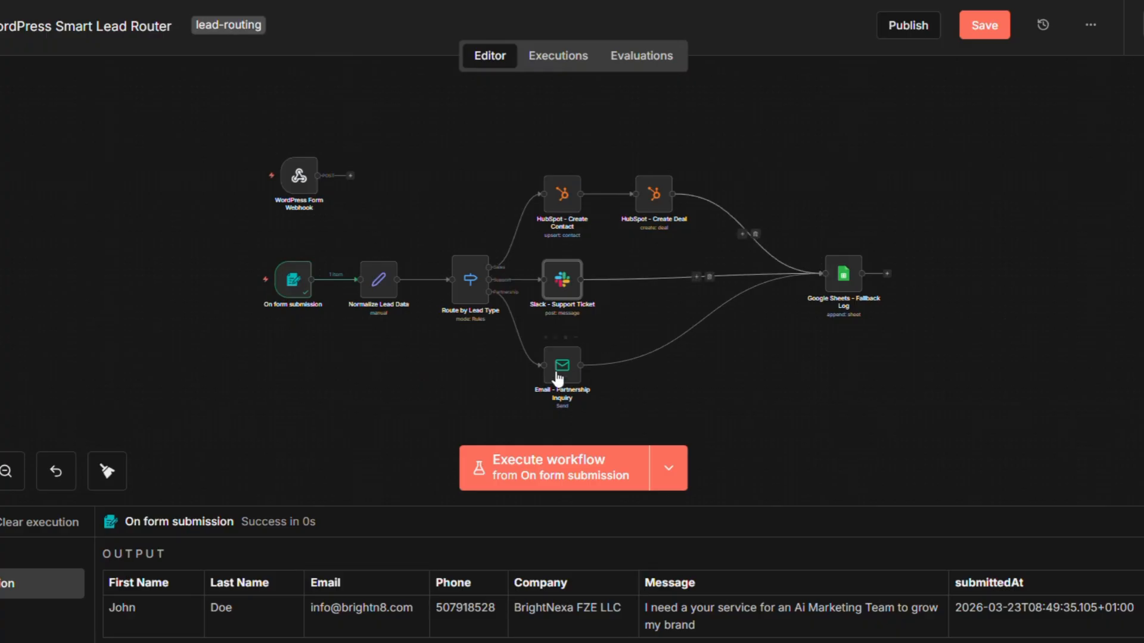
# Examine the sender, recipient, subject and body settings of the Email - Partnership Inquiry node
pyautogui.click(560, 373)
pyautogui.press('Return')
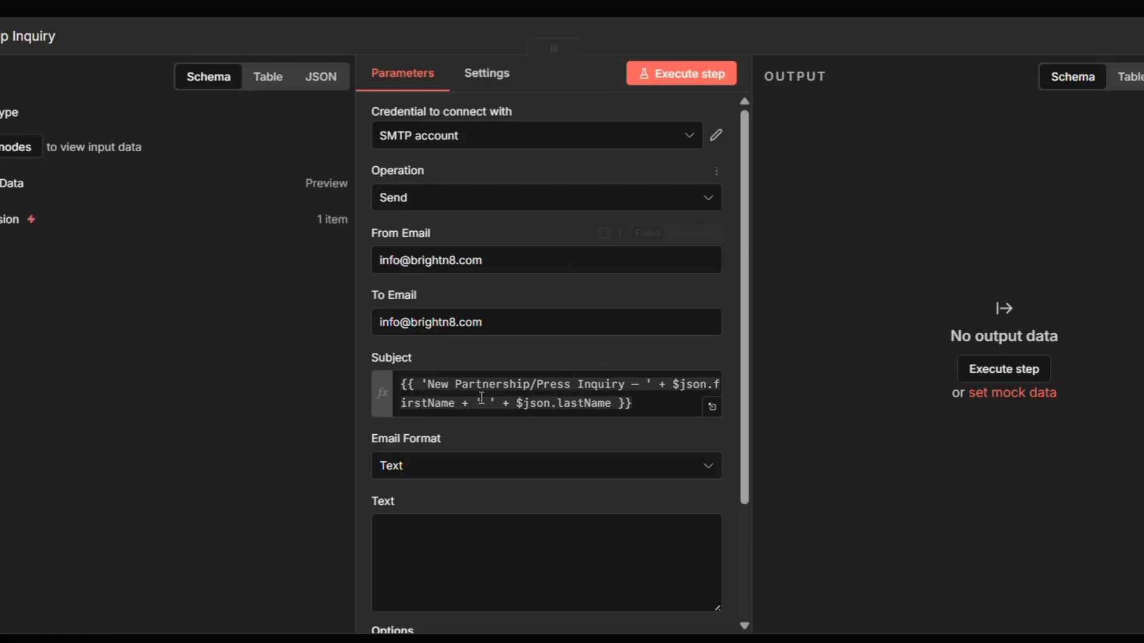
pyautogui.scroll(-3, 554, 439)
pyautogui.press('Escape')
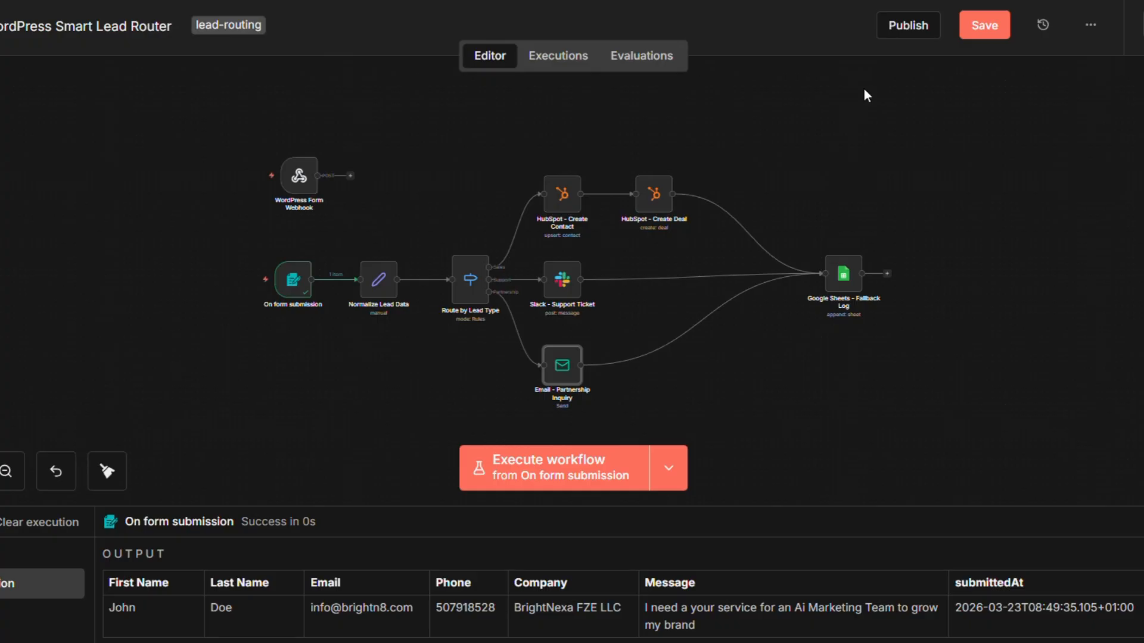
# Review the target document, sheet and manual column mappings in the Google Sheets - Fallback Log node
pyautogui.click(834, 292)
pyautogui.press('Return')
pyautogui.scroll(-3, 522, 474)
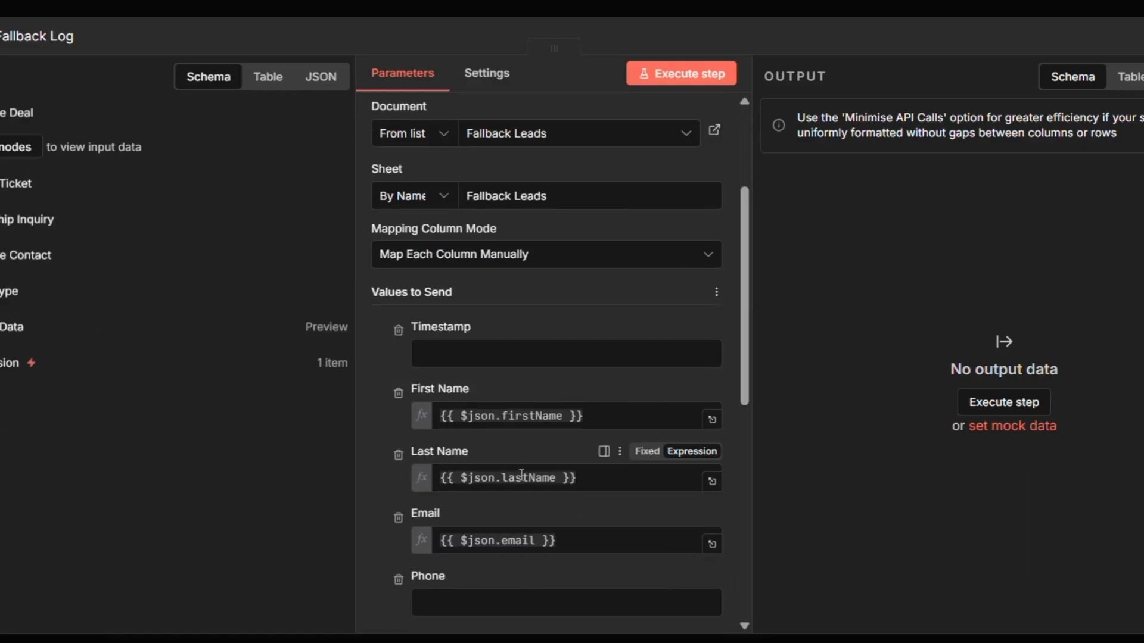
pyautogui.scroll(-5, 522, 475)
pyautogui.scroll(4, 522, 474)
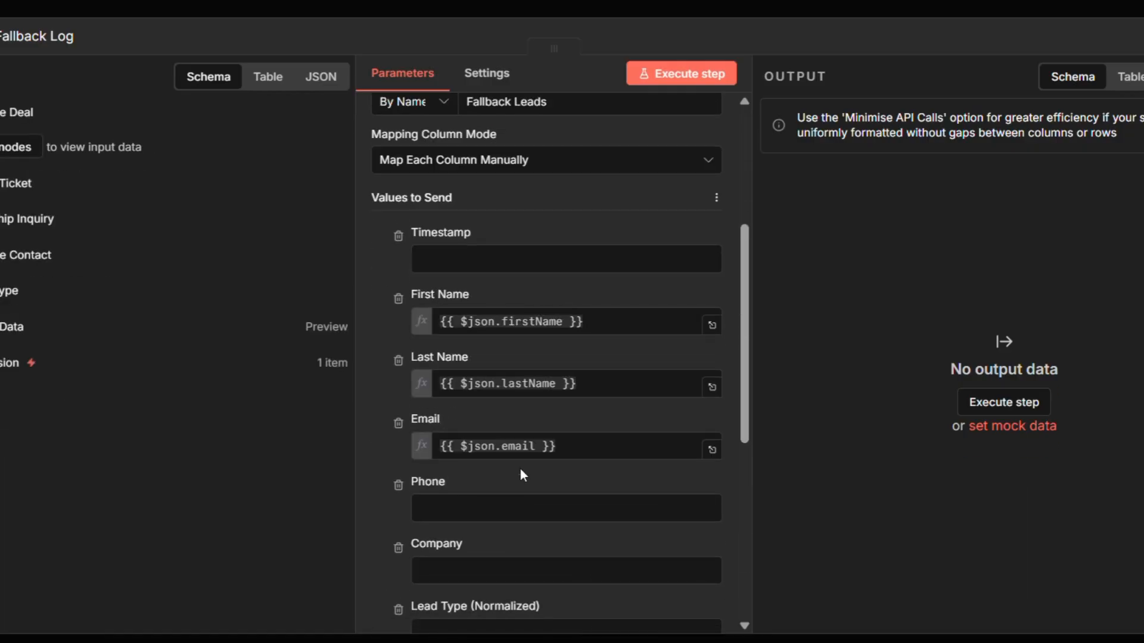
pyautogui.scroll(5, 521, 471)
pyautogui.scroll(-4, 528, 442)
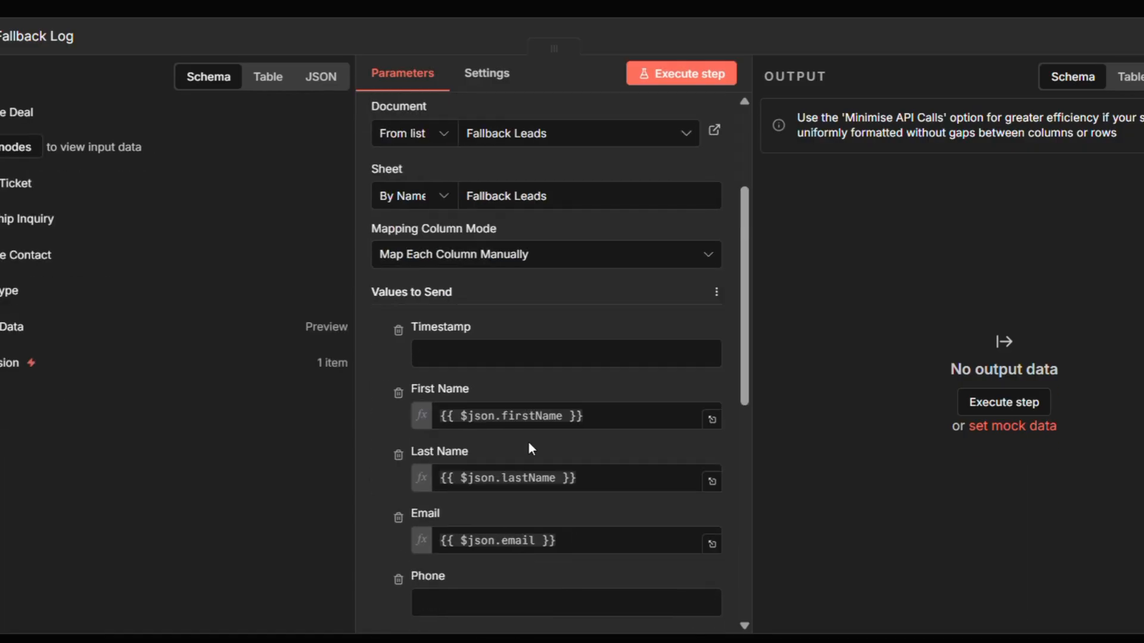
pyautogui.press('Escape')
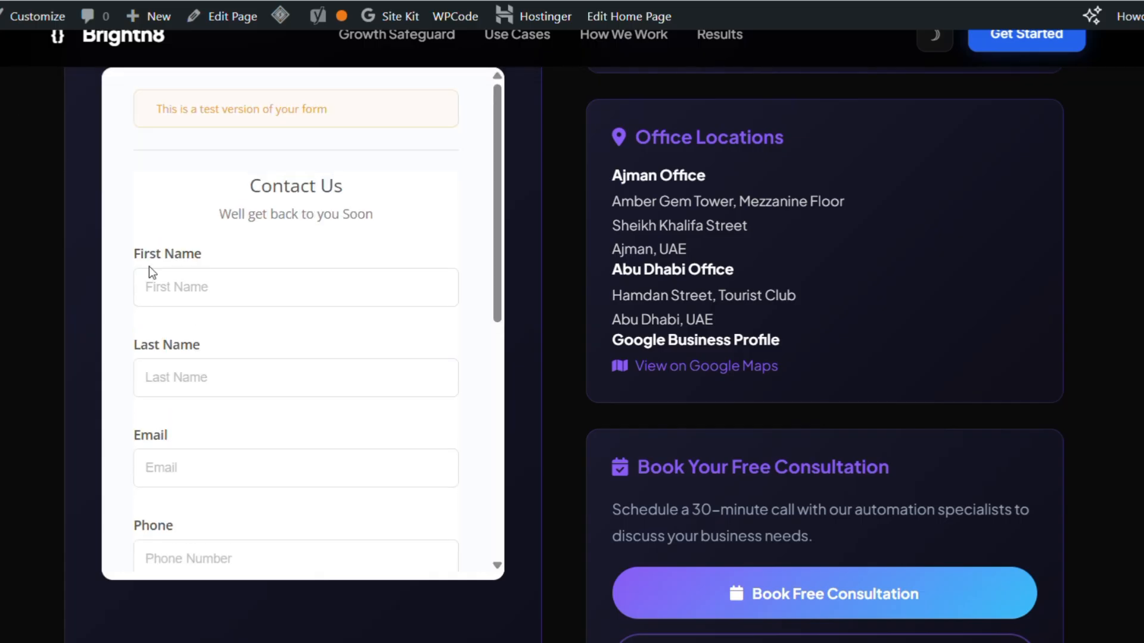
# Fill the website contact form's name, email, phone and company fields from the saved BrightNexa FZE LLC address profile
pyautogui.click(214, 289)
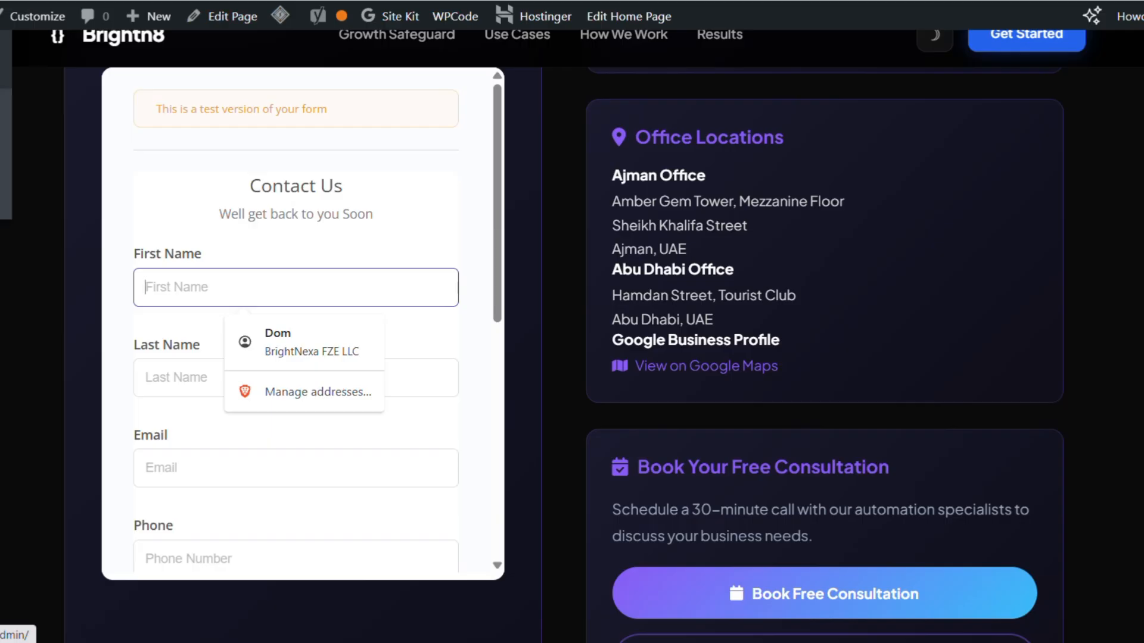
pyautogui.click(280, 343)
pyautogui.scroll(-7, 297, 395)
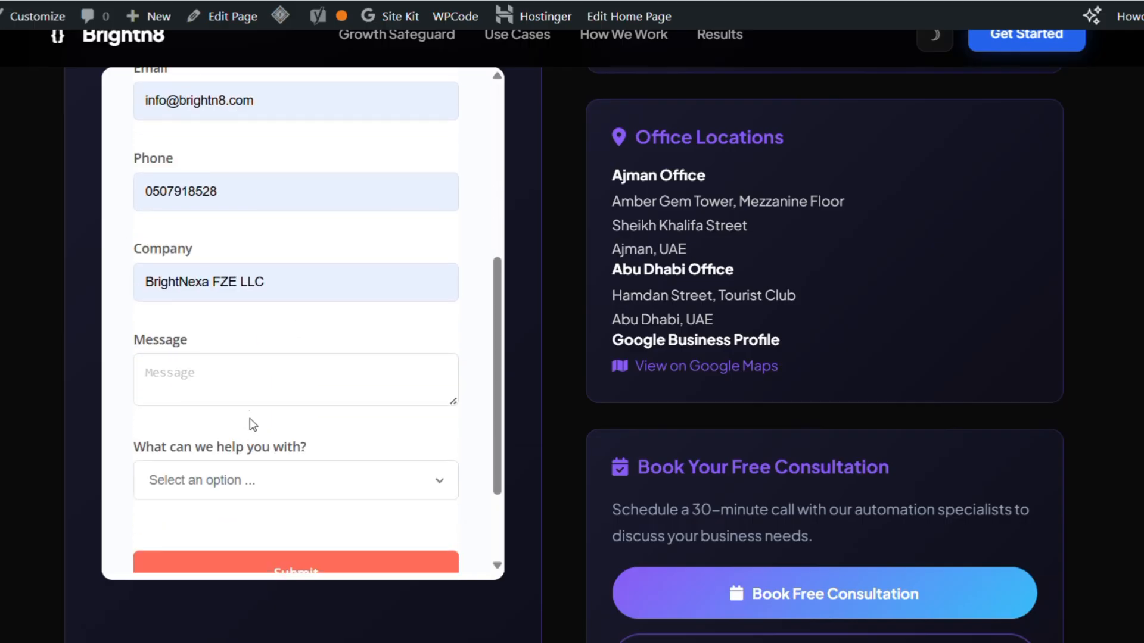
# Choose sales as the help topic, enter the message "Ai setup chatbot price" and submit the contact form
pyautogui.click(260, 393)
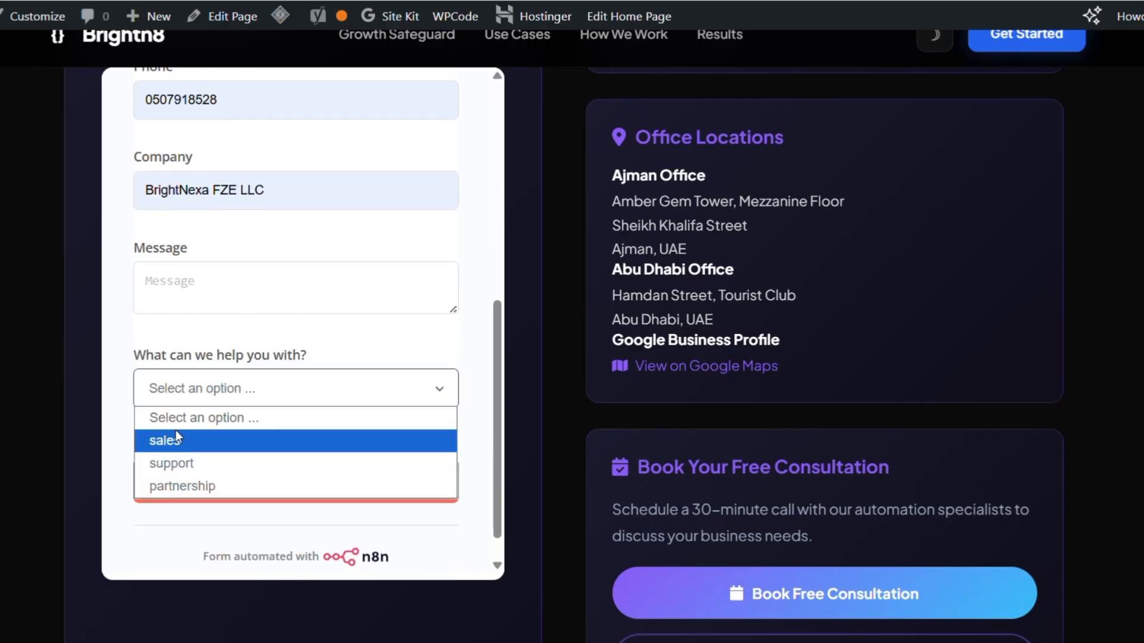
pyautogui.moveTo(140, 357); pyautogui.dragTo(314, 355)
pyautogui.click(256, 391)
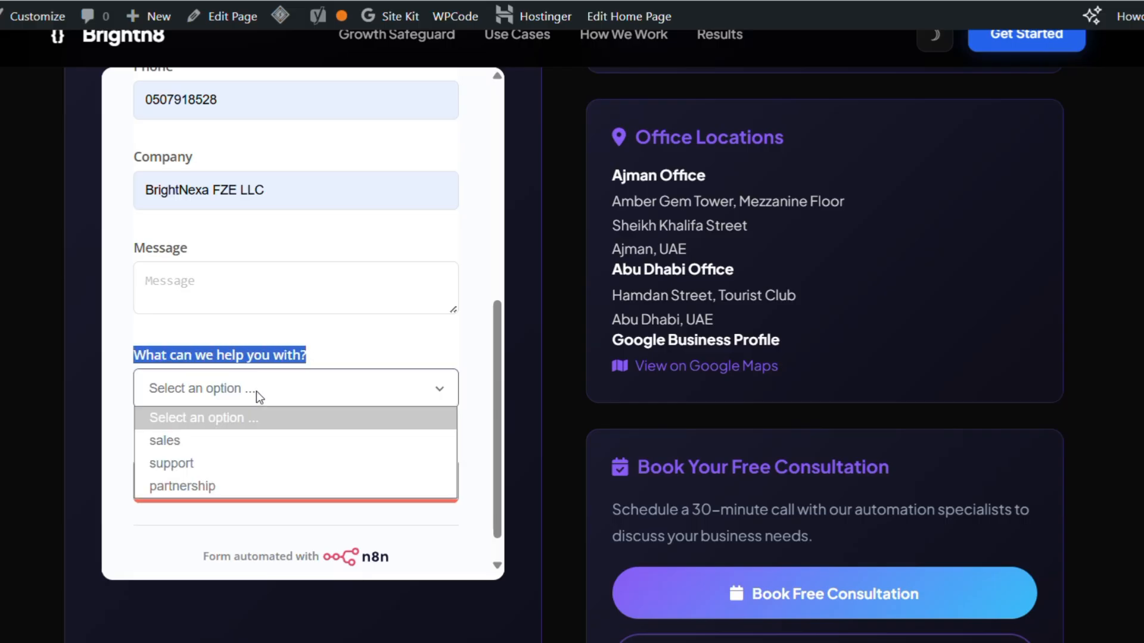
pyautogui.click(178, 440)
pyautogui.click(250, 274)
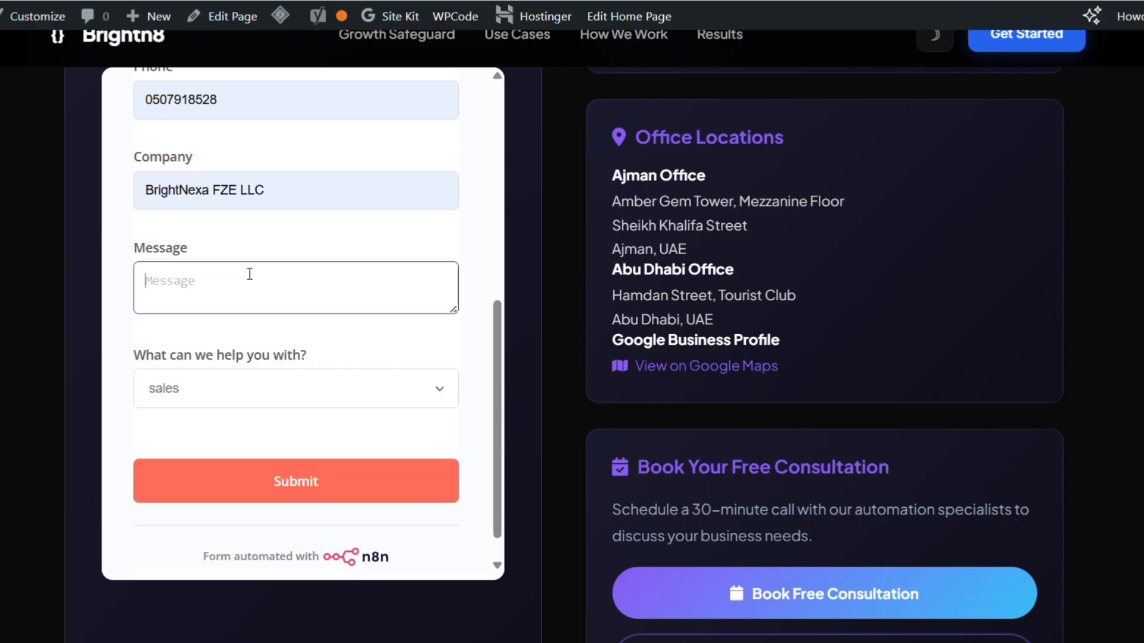
pyautogui.write('Ai setup chatbot price')
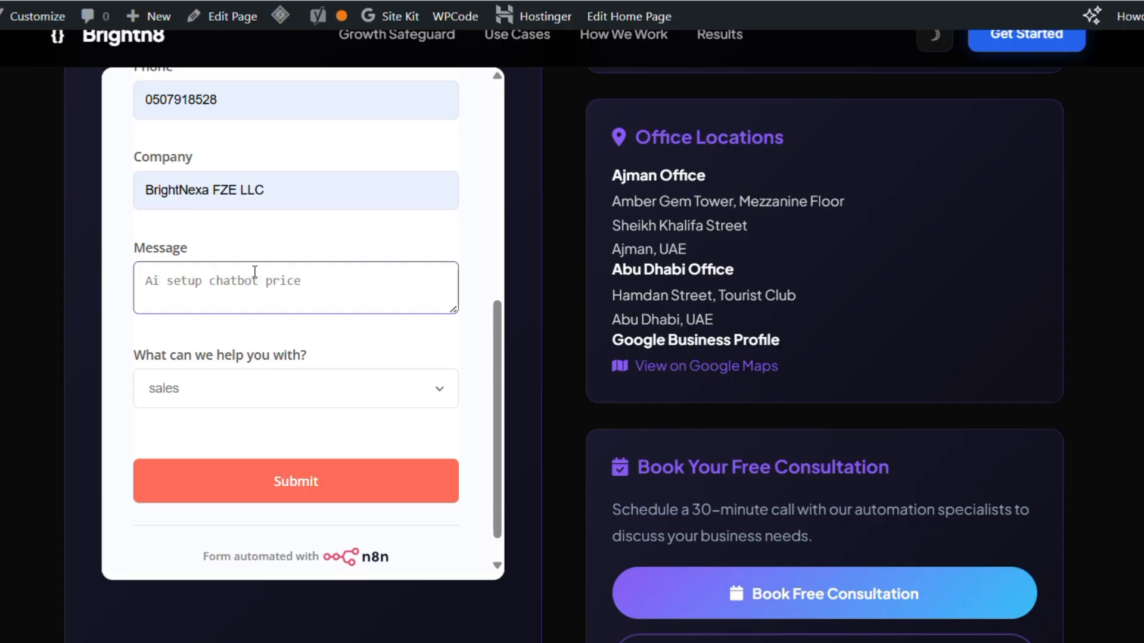
pyautogui.click(301, 477)
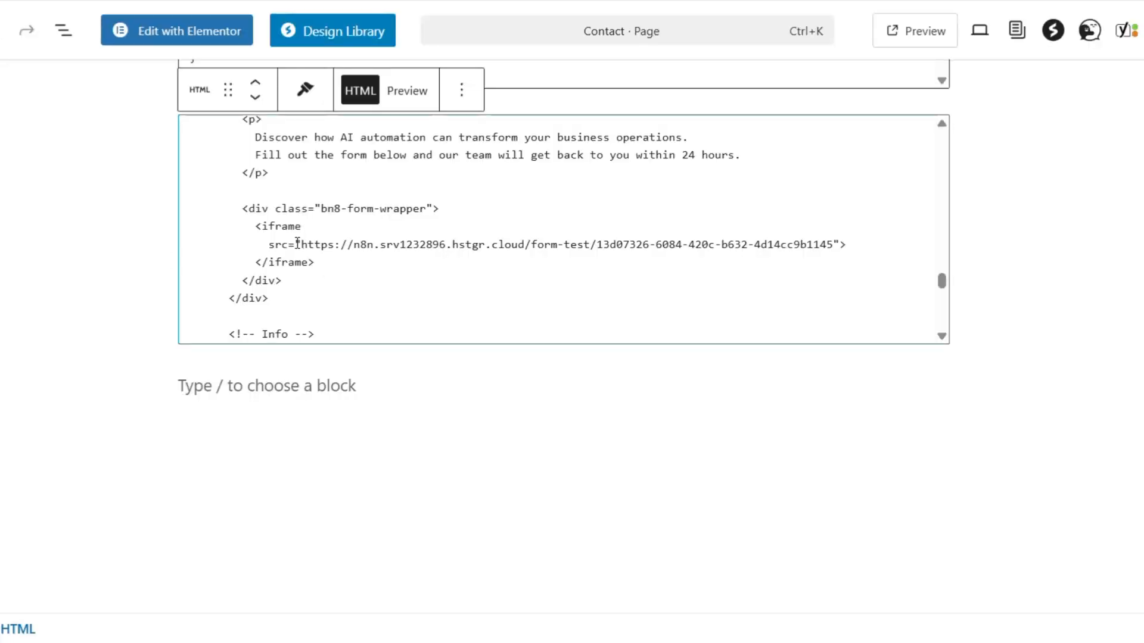
# Compare the iframe source URL in the Contact page's HTML with the n8n form trigger's test URL
pyautogui.moveTo(297, 244); pyautogui.dragTo(838, 248)
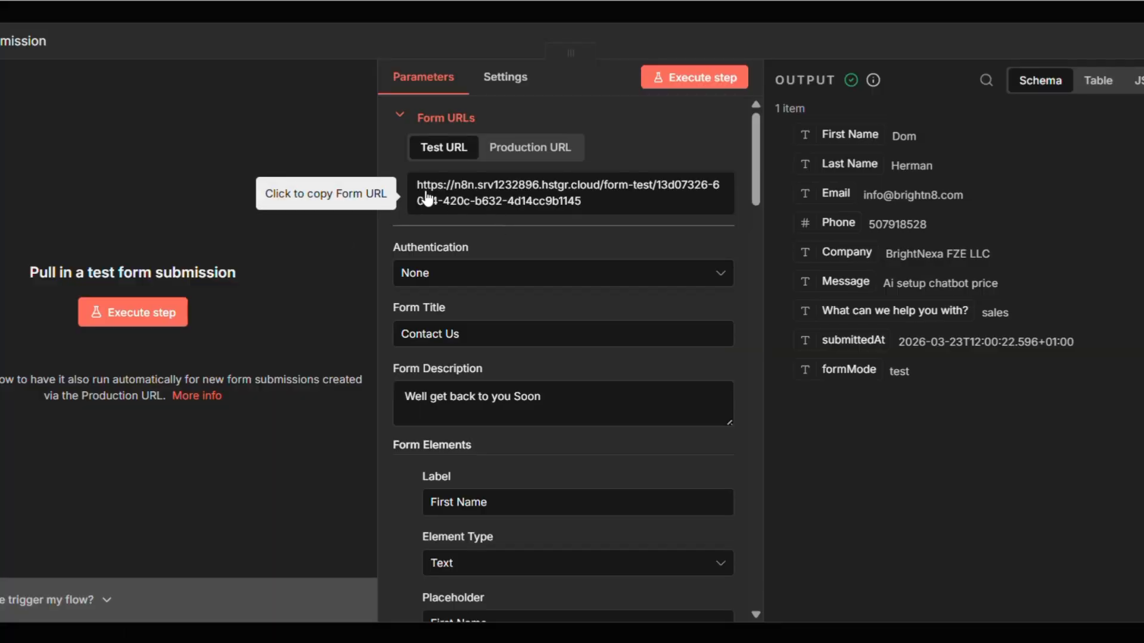
pyautogui.moveTo(420, 191); pyautogui.dragTo(585, 212)
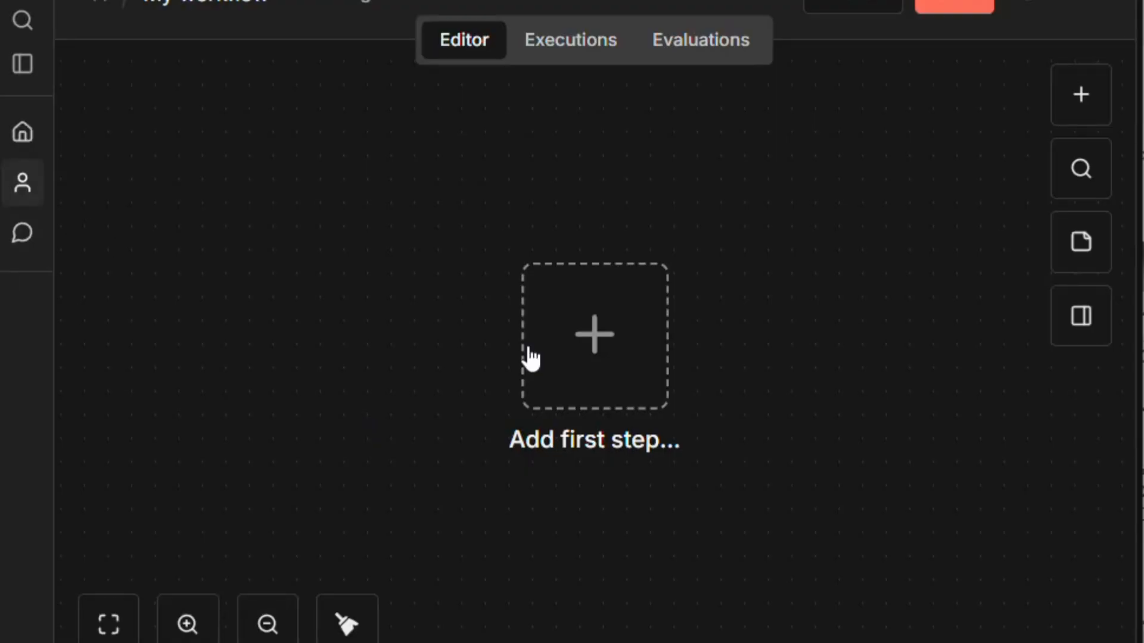
# Start adding a first step to the blank workflow and search the trigger nodes for "f"
pyautogui.click(620, 374)
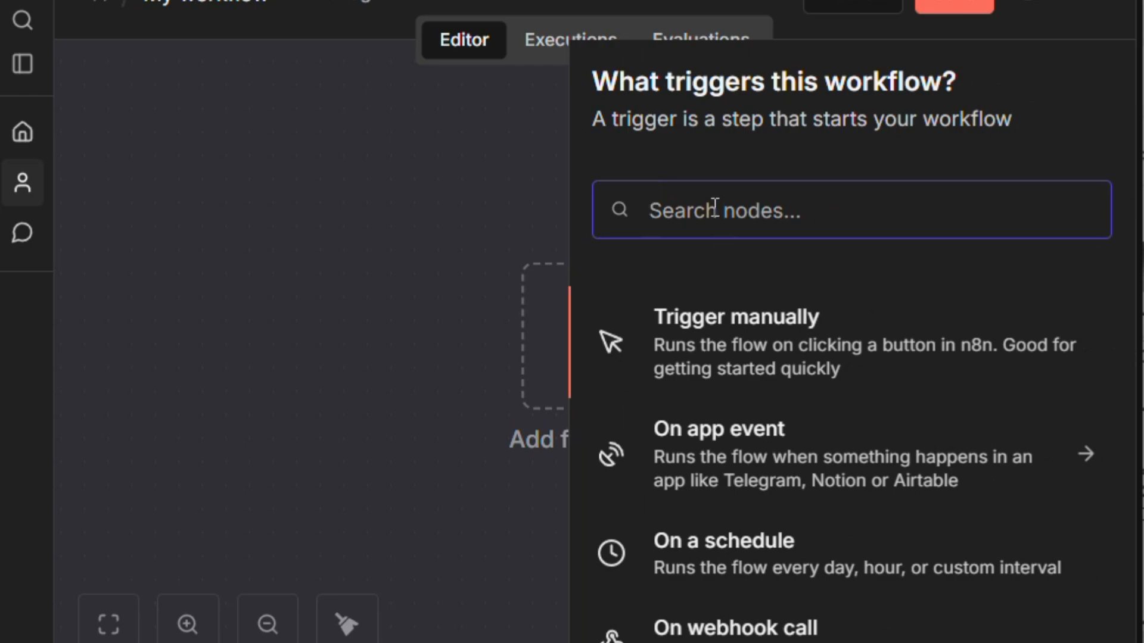
pyautogui.write('f')
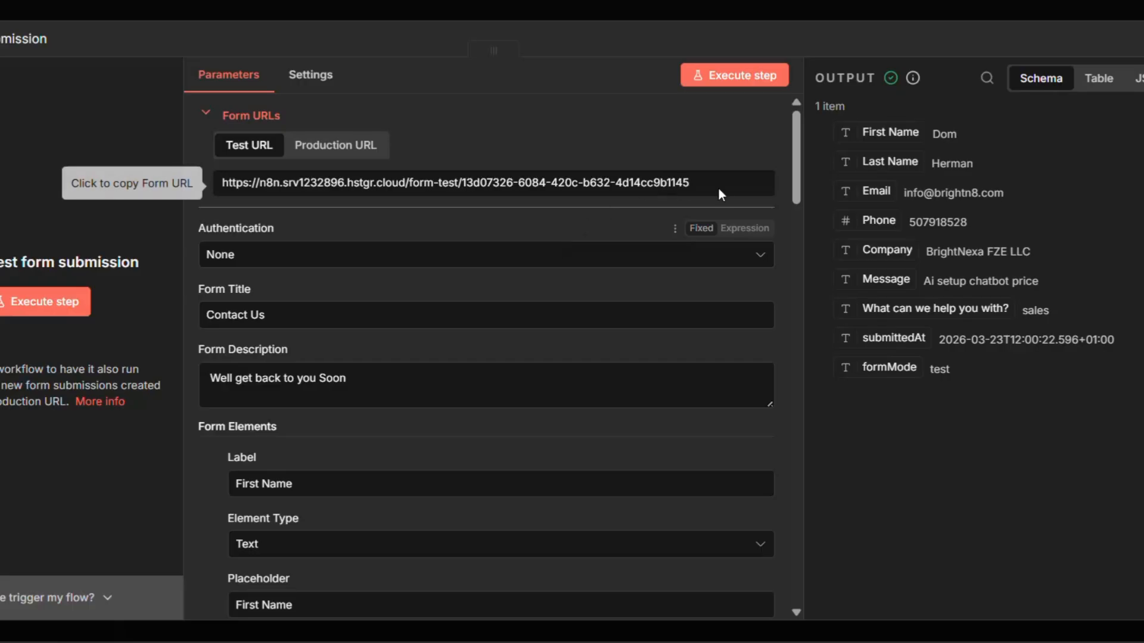
# Check the form trigger's test URL against the Contact page's iframe source, and review the trigger's form elements
pyautogui.moveTo(704, 186); pyautogui.dragTo(226, 183)
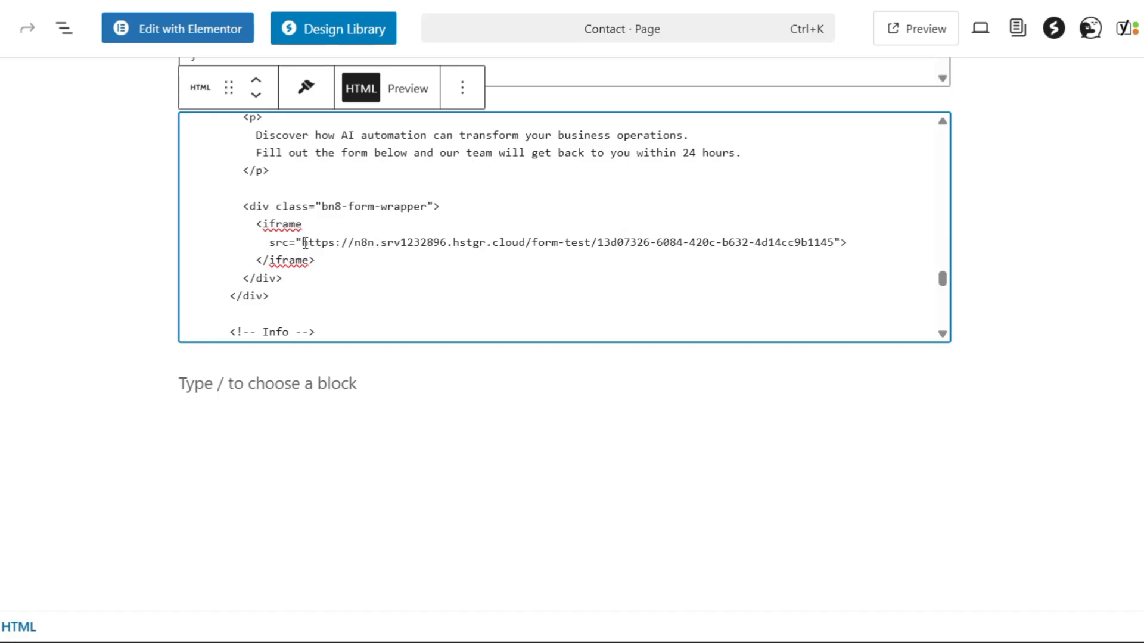
pyautogui.moveTo(301, 242); pyautogui.dragTo(833, 242)
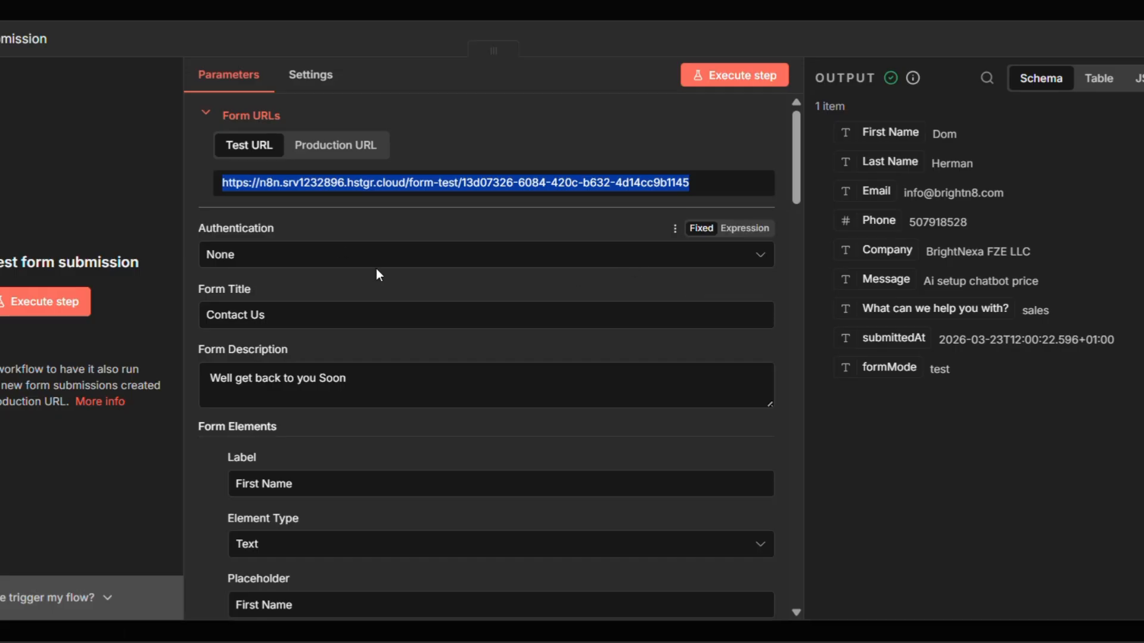
pyautogui.scroll(-3, 373, 274)
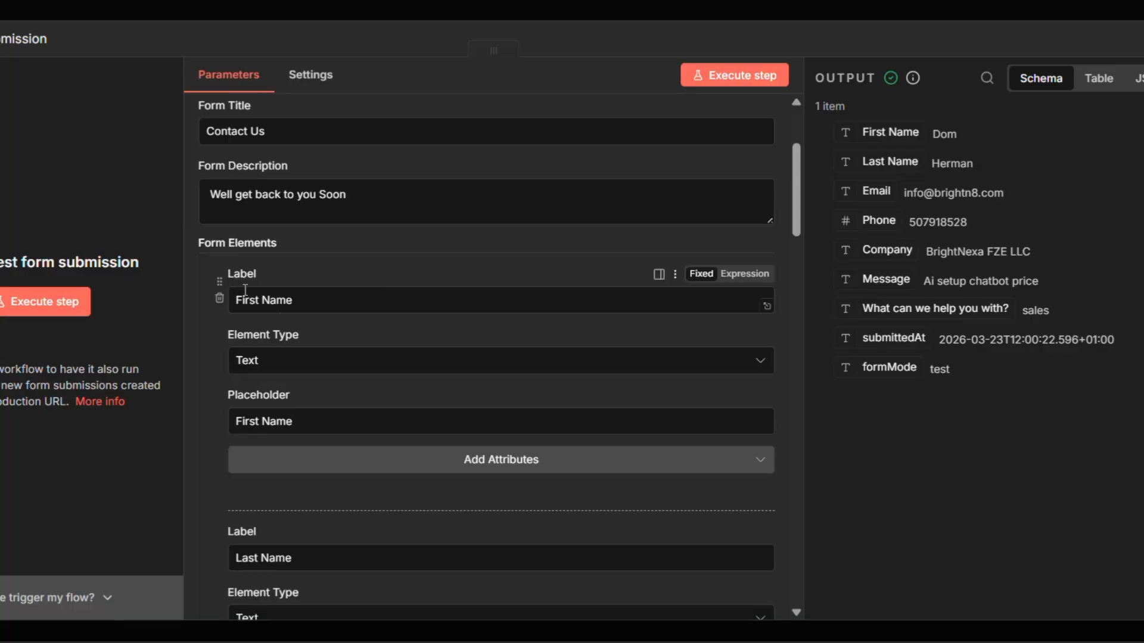
pyautogui.scroll(-5, 355, 420)
pyautogui.scroll(-15, 355, 420)
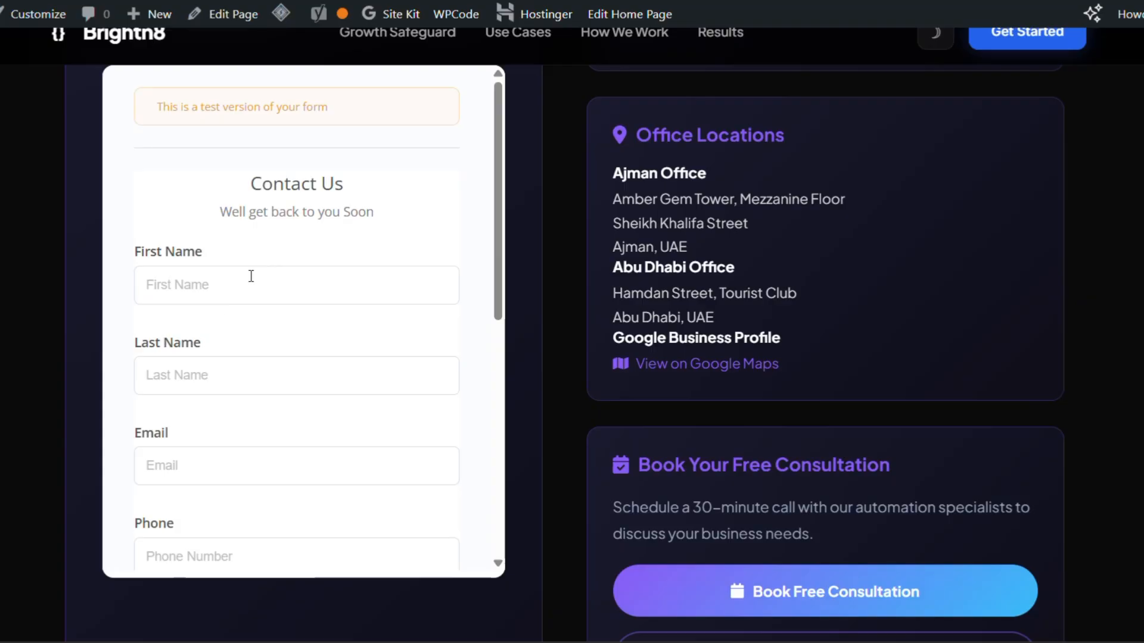
# Choose sales as the help topic in the website form, enter the message "chatbot price" and submit it
pyautogui.scroll(-6, 250, 276)
pyautogui.click(243, 396)
pyautogui.click(168, 415)
pyautogui.click(236, 281)
pyautogui.write('chatbot price')
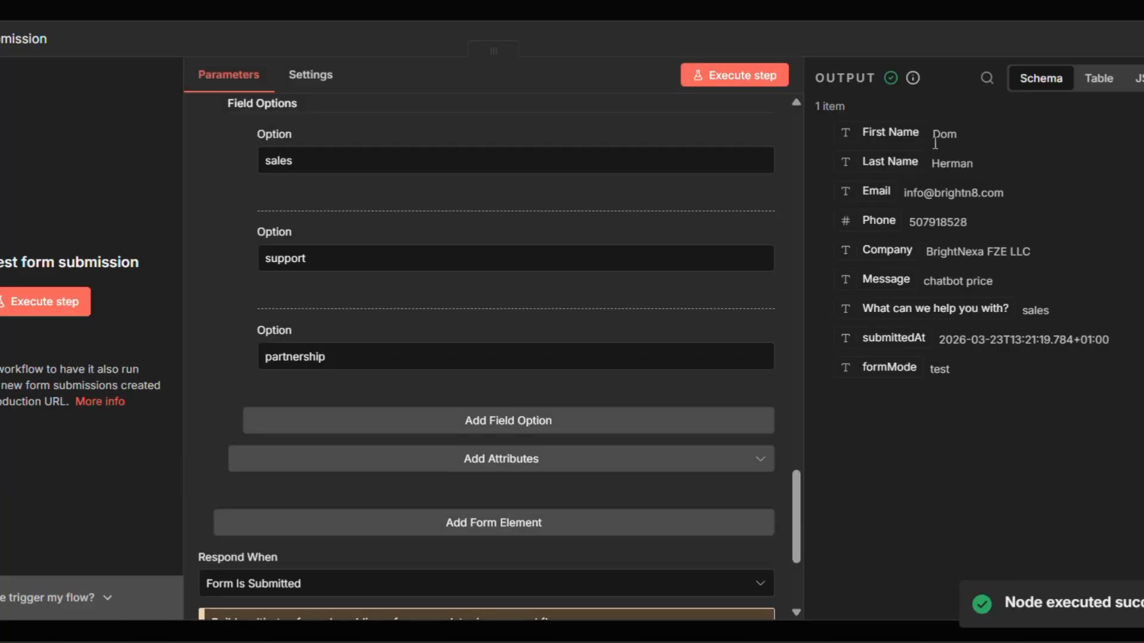
# Check the message and help topic values in the form trigger's output
pyautogui.moveTo(923, 280); pyautogui.dragTo(1009, 288)
pyautogui.doubleClick(1036, 311)
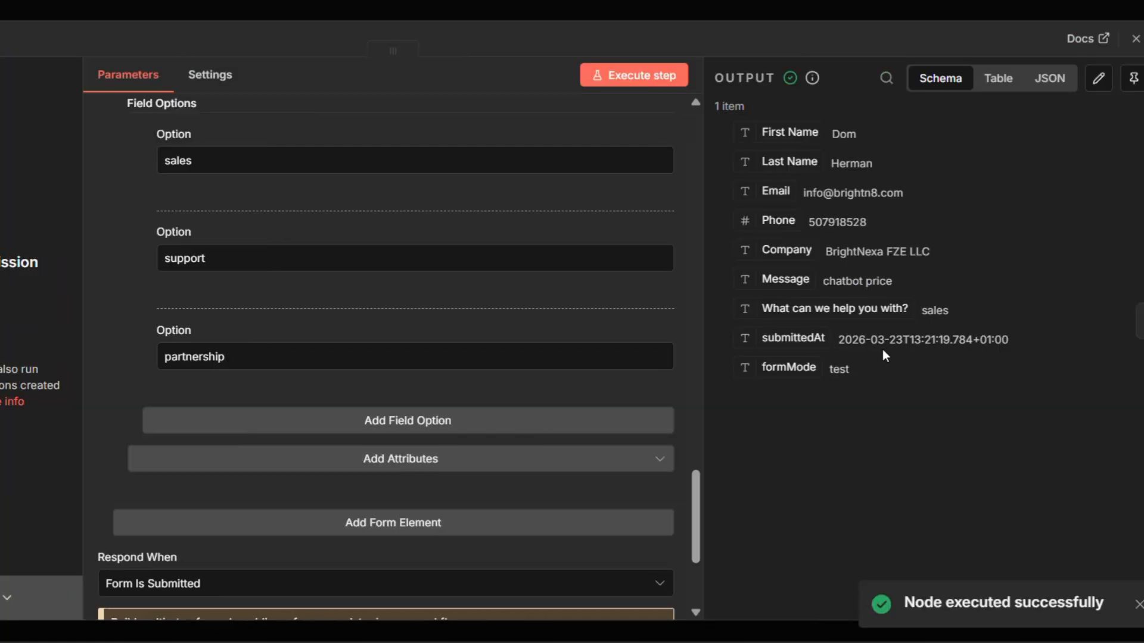
pyautogui.moveTo(824, 281); pyautogui.dragTo(958, 315)
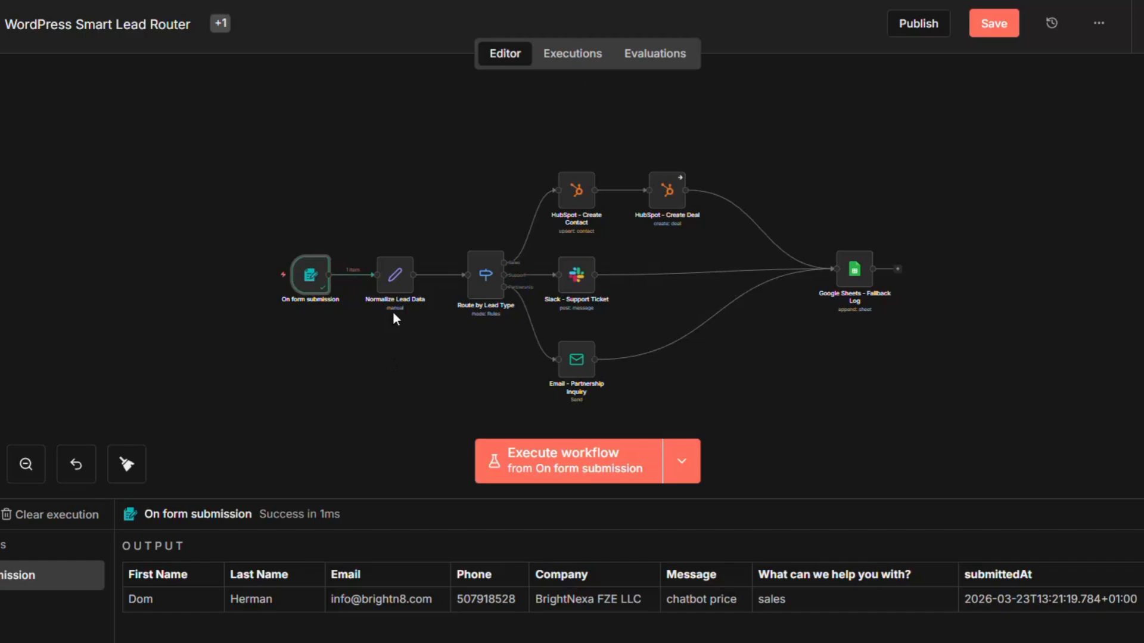
# Review the first name, last name, email and phone expressions in the Normalize Lead Data node
pyautogui.moveTo(393, 277)
pyautogui.doubleClick(393, 289)
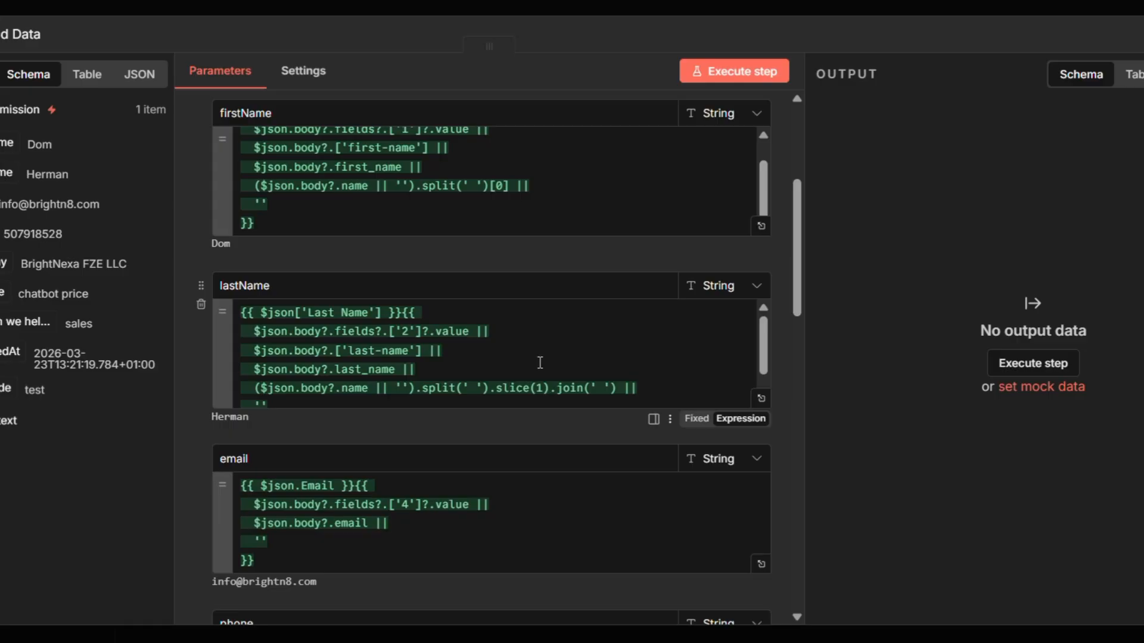
pyautogui.scroll(-6, 387, 358)
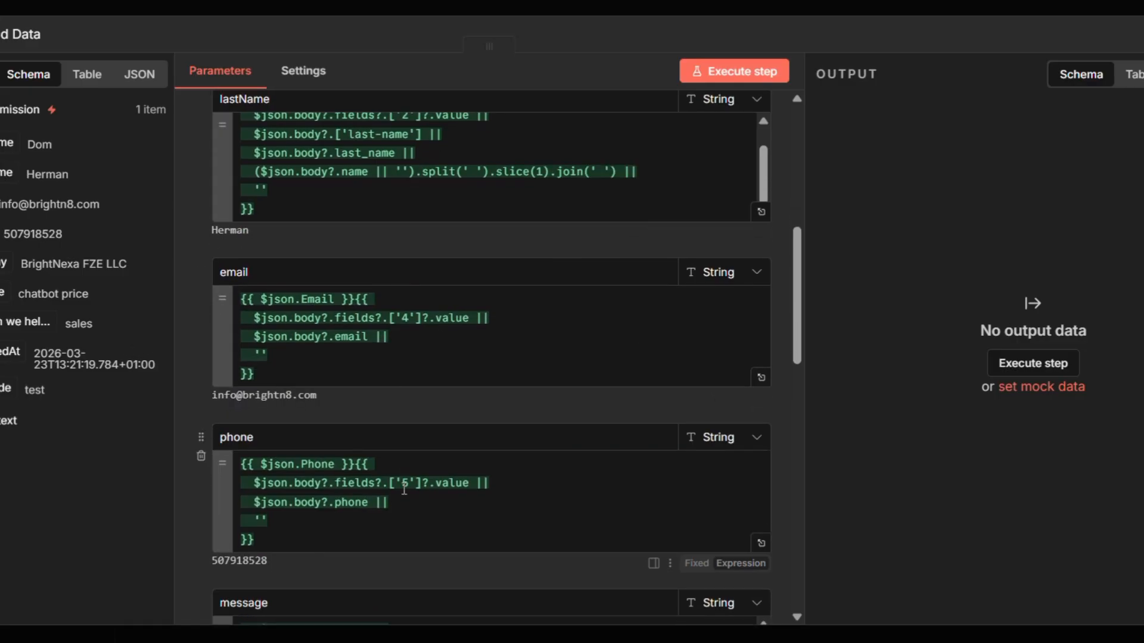
pyautogui.press('Escape')
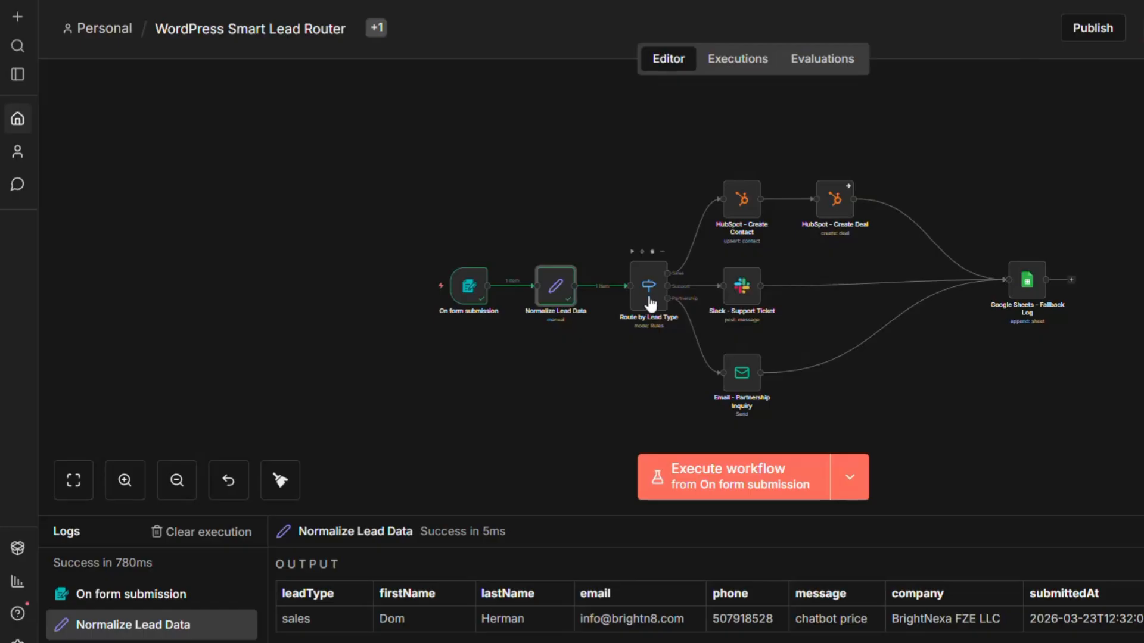
# Inspect the leadType expression of the Sales routing rule in the Route by Lead Type node
pyautogui.doubleClick(646, 289)
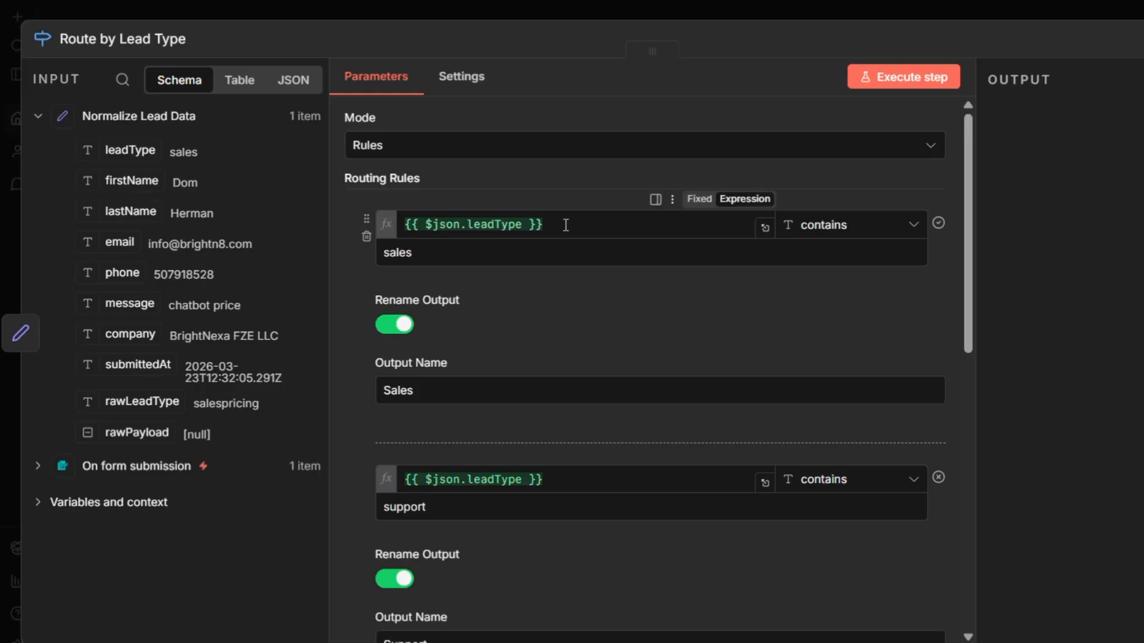
pyautogui.moveTo(569, 225); pyautogui.dragTo(405, 224)
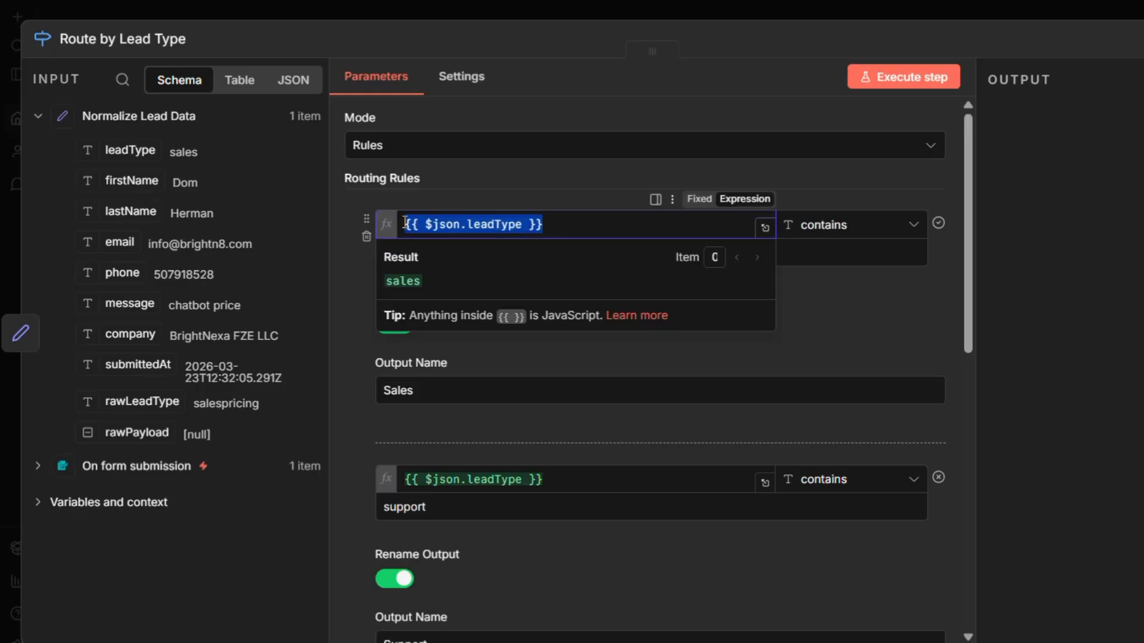
# Inspect the leadType condition and output name of the Support routing rule in the Route by Lead Type node
pyautogui.click(342, 279)
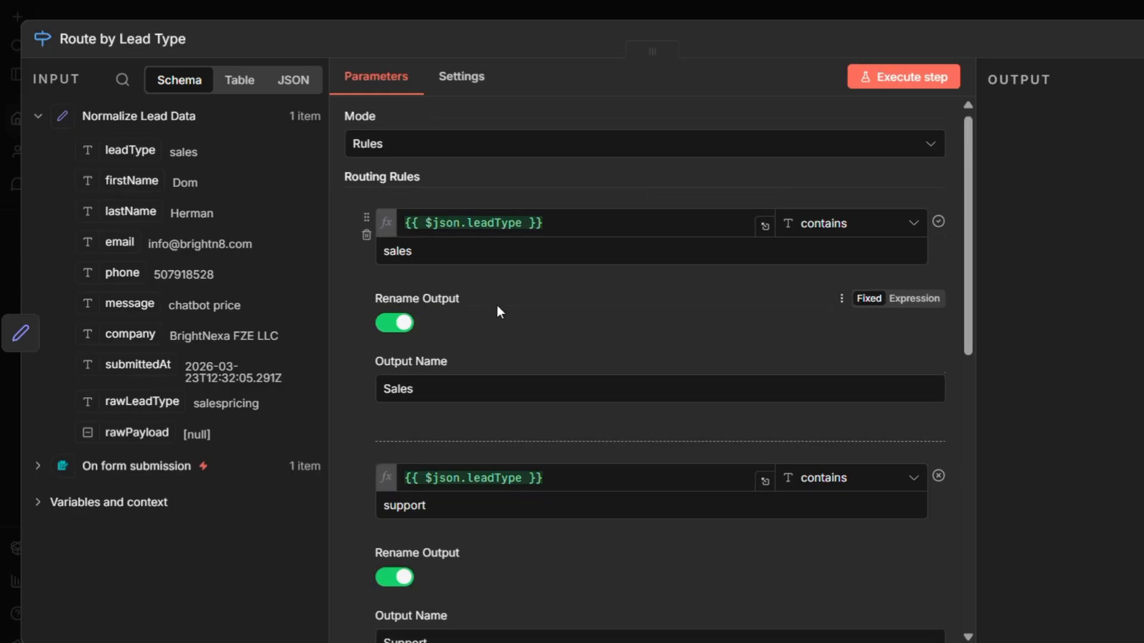
pyautogui.scroll(-4, 498, 312)
pyautogui.scroll(-2, 476, 277)
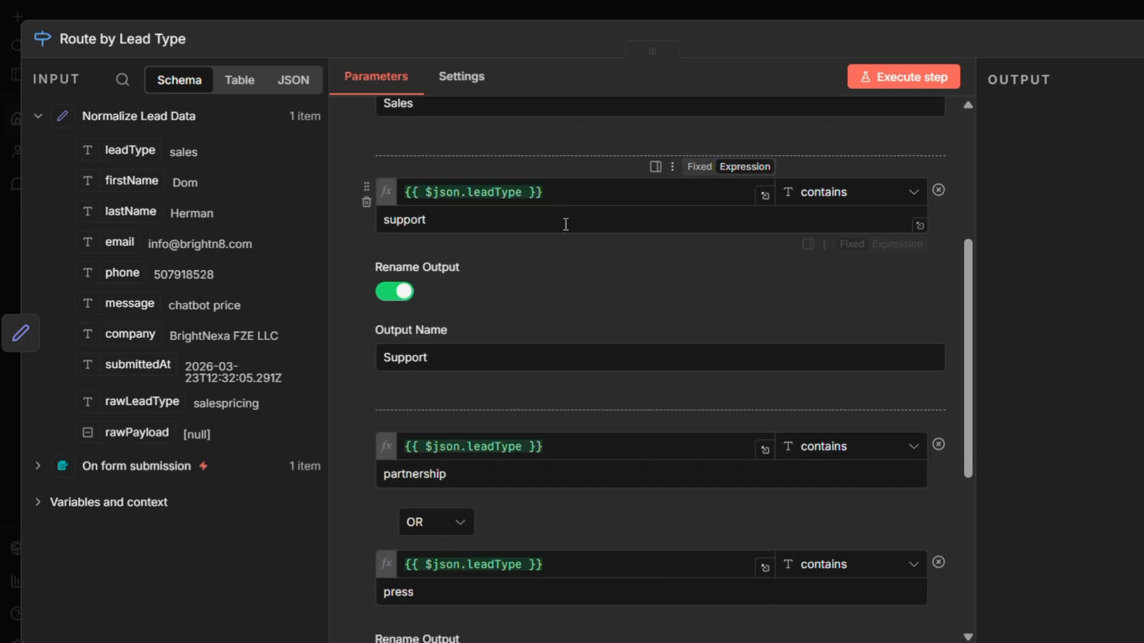
pyautogui.click(558, 193)
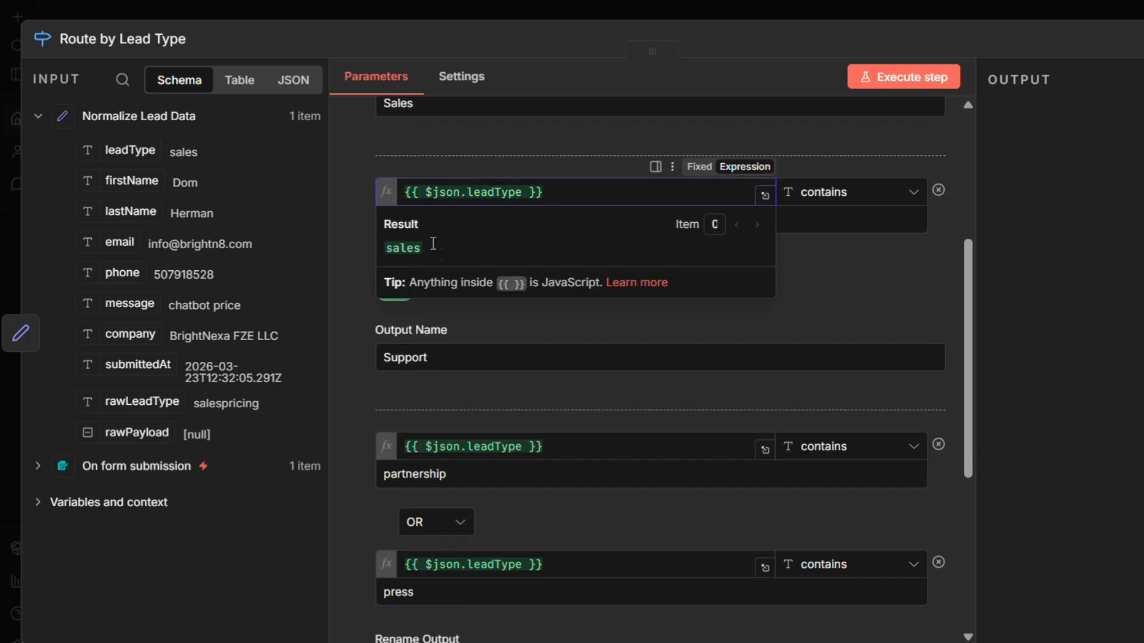
pyautogui.click(350, 287)
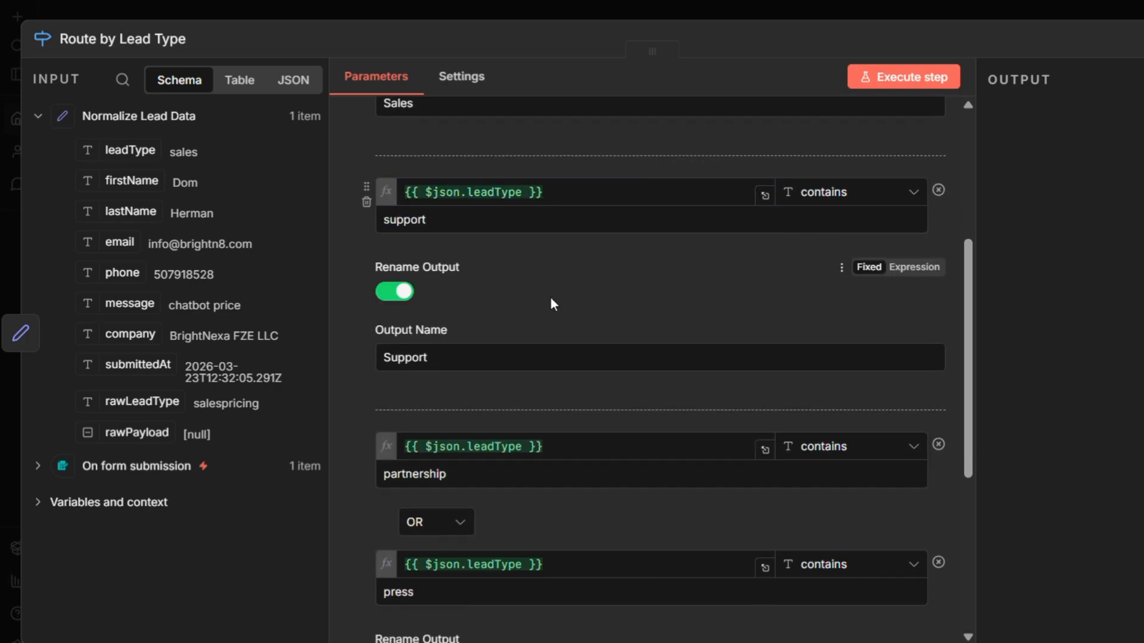
pyautogui.click(428, 357)
pyautogui.moveTo(427, 356); pyautogui.dragTo(381, 358)
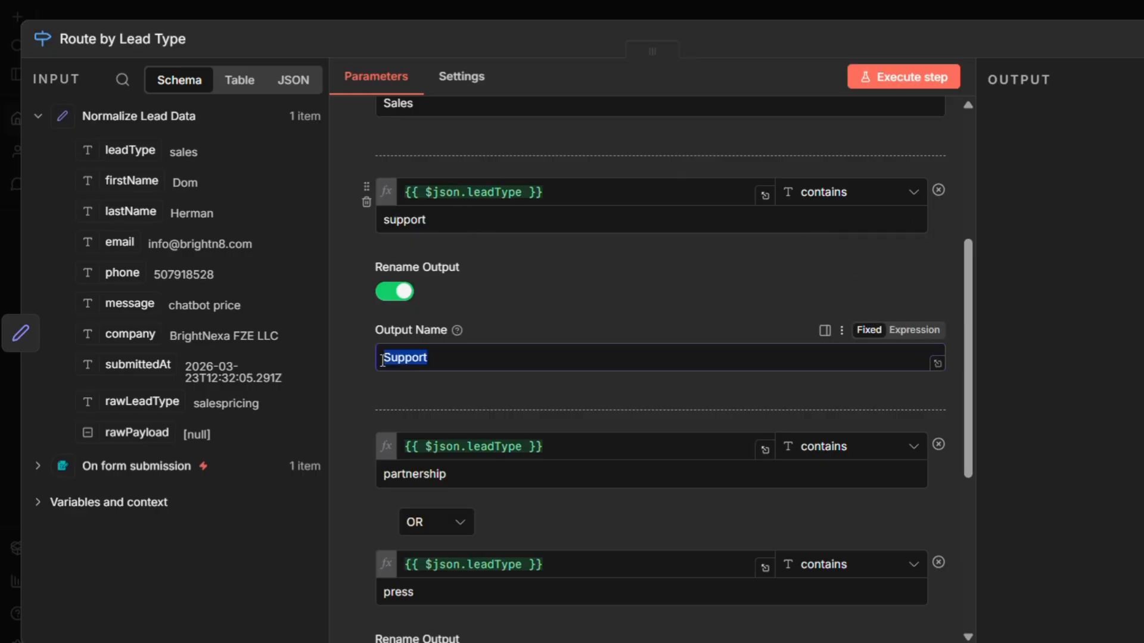
pyautogui.click(454, 380)
# Review the partnership OR press conditions and the output name of the Partnership routing rule
pyautogui.scroll(-3, 441, 334)
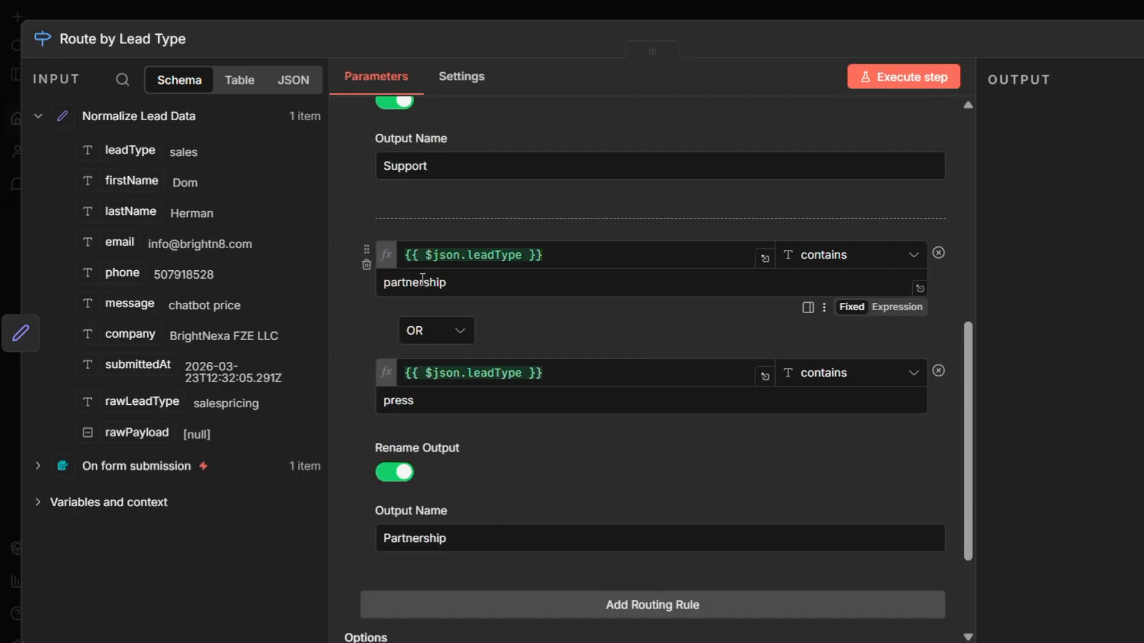
pyautogui.moveTo(467, 286); pyautogui.dragTo(375, 288)
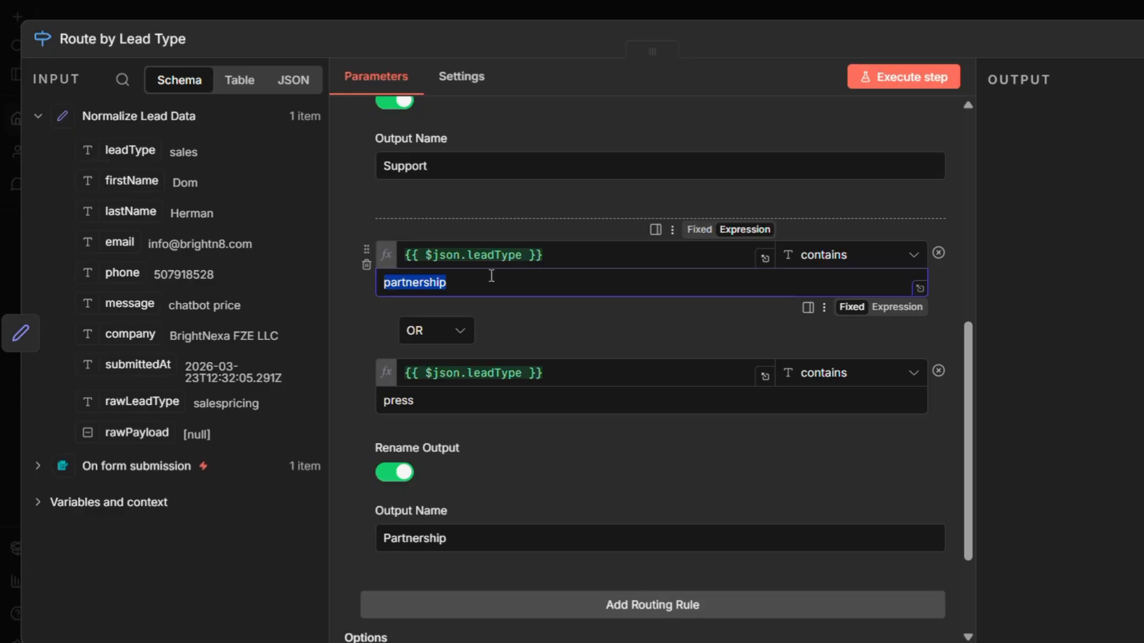
pyautogui.scroll(-2, 470, 298)
pyautogui.scroll(-1, 438, 337)
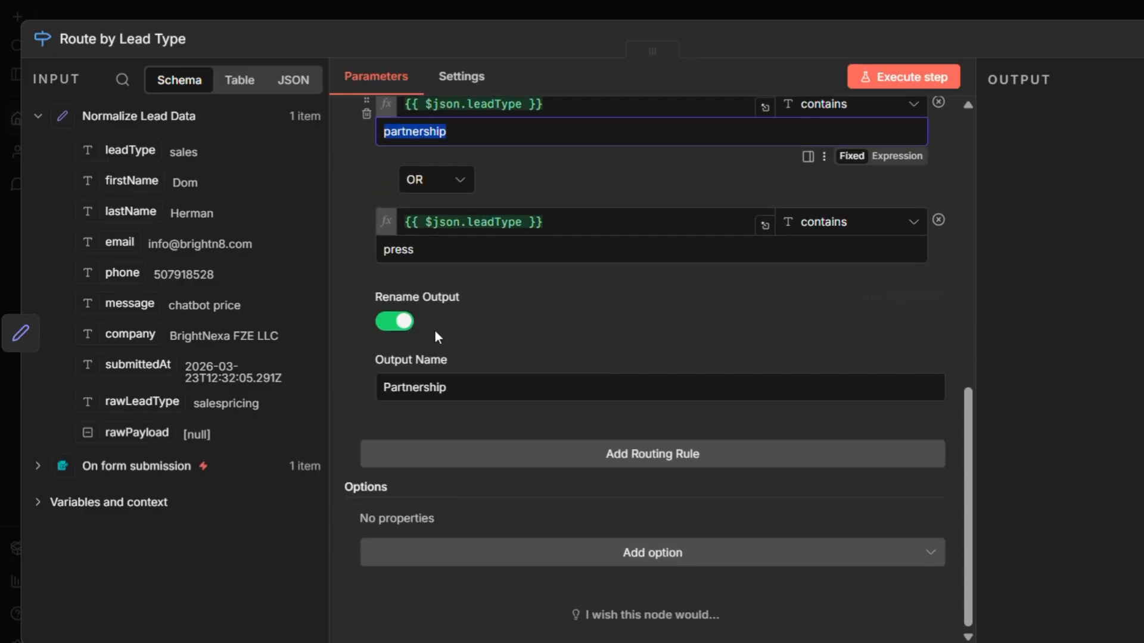
# Execute the Route by Lead Type node on the submitted lead and return to the workflow canvas
pyautogui.scroll(8, 439, 331)
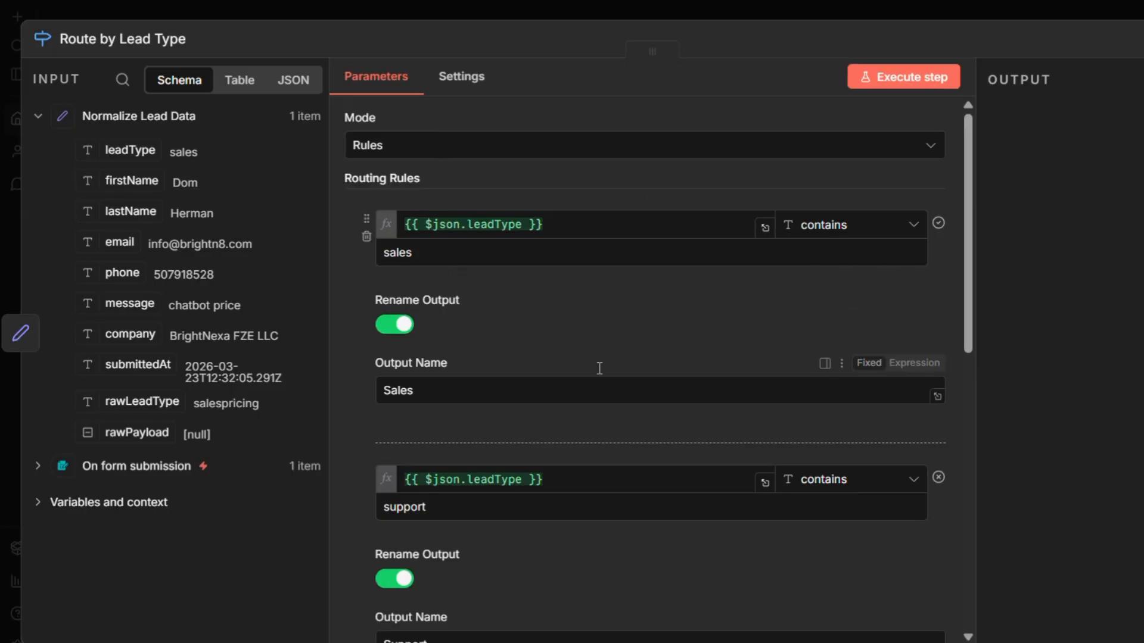
pyautogui.scroll(-1, 579, 282)
pyautogui.scroll(-1, 579, 289)
pyautogui.scroll(2, 600, 316)
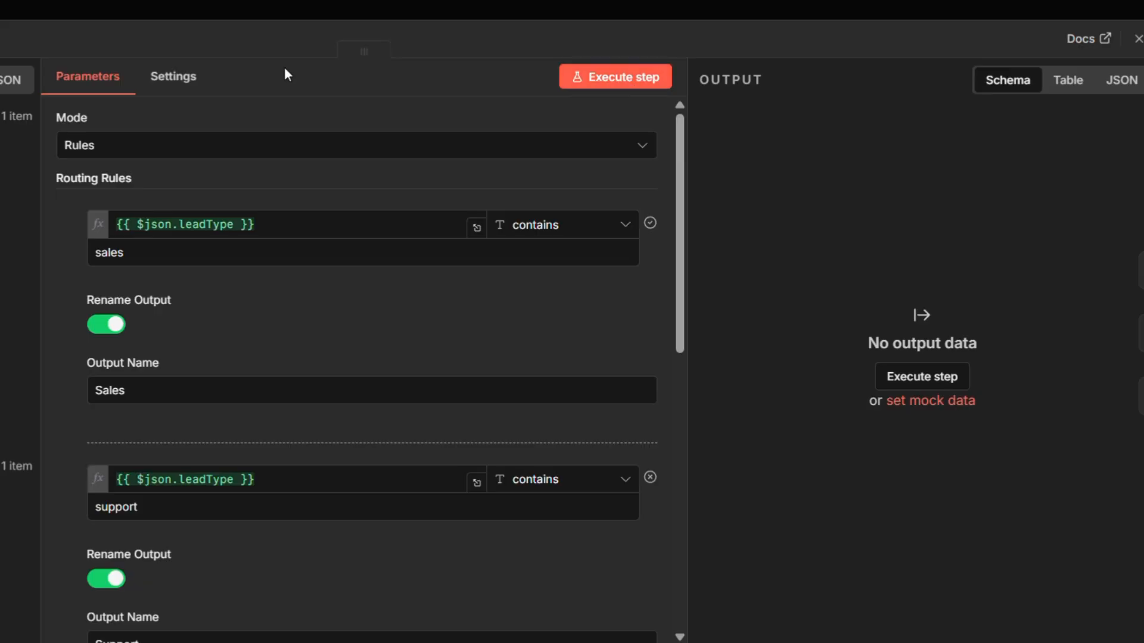
pyautogui.click(602, 82)
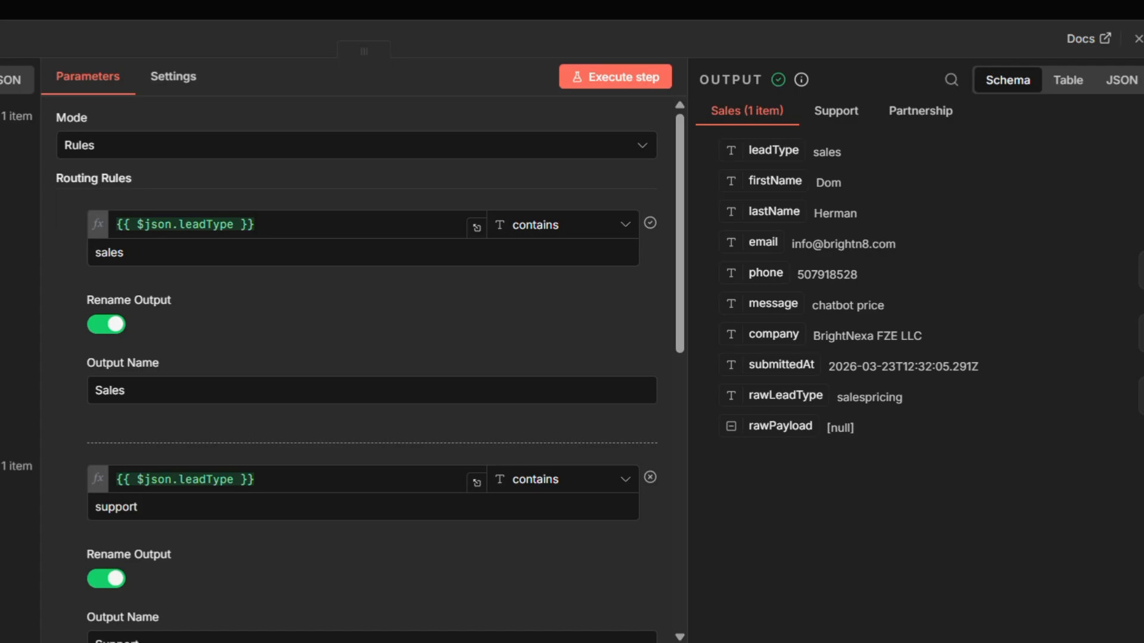
pyautogui.press('Escape')
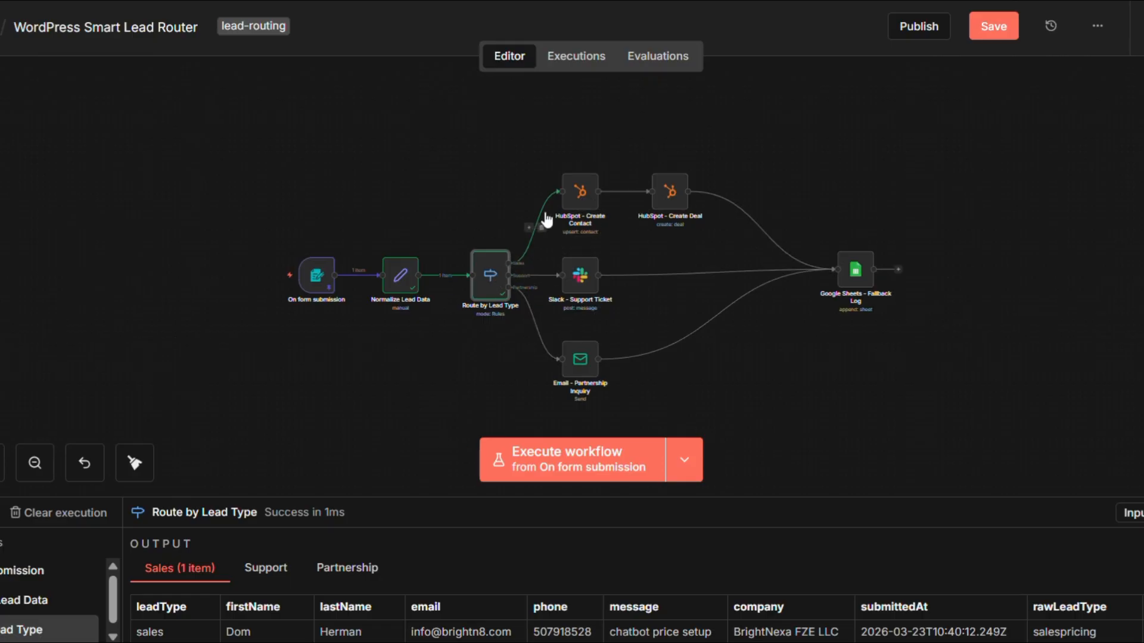
# Review the resource, operation, email and contact property expressions in the HubSpot - Create Contact node
pyautogui.doubleClick(581, 199)
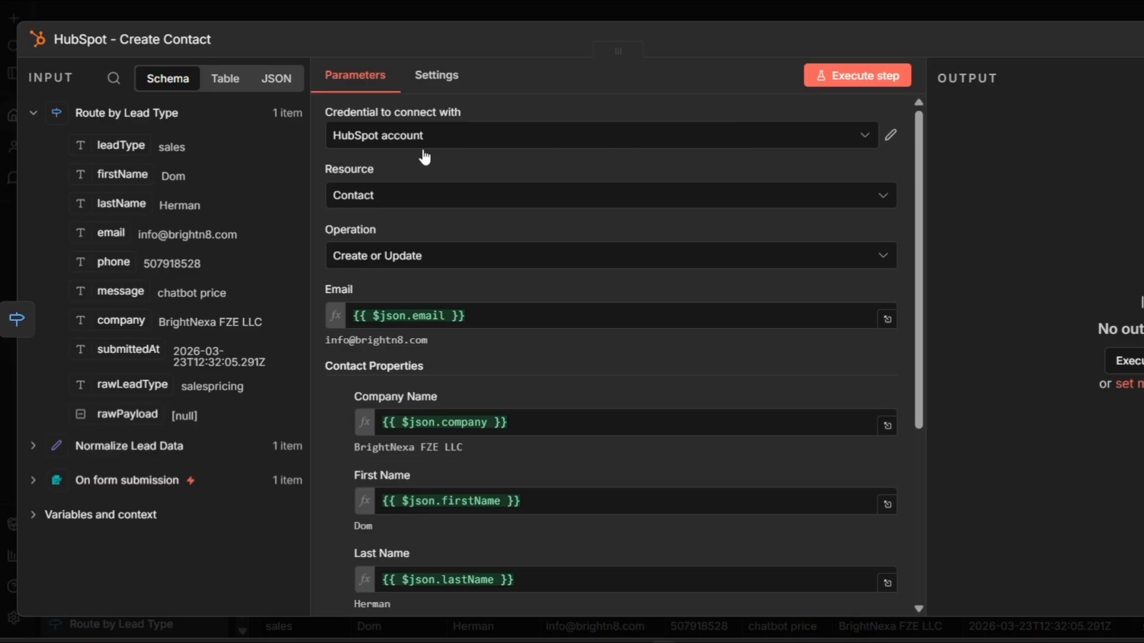
pyautogui.click(335, 202)
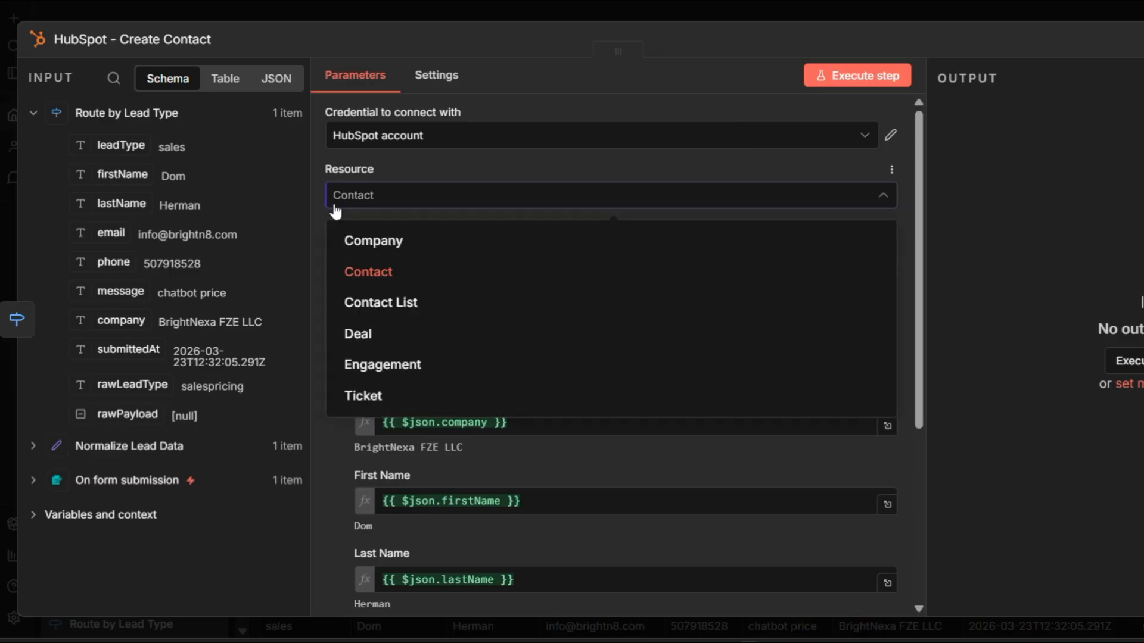
pyautogui.click(335, 208)
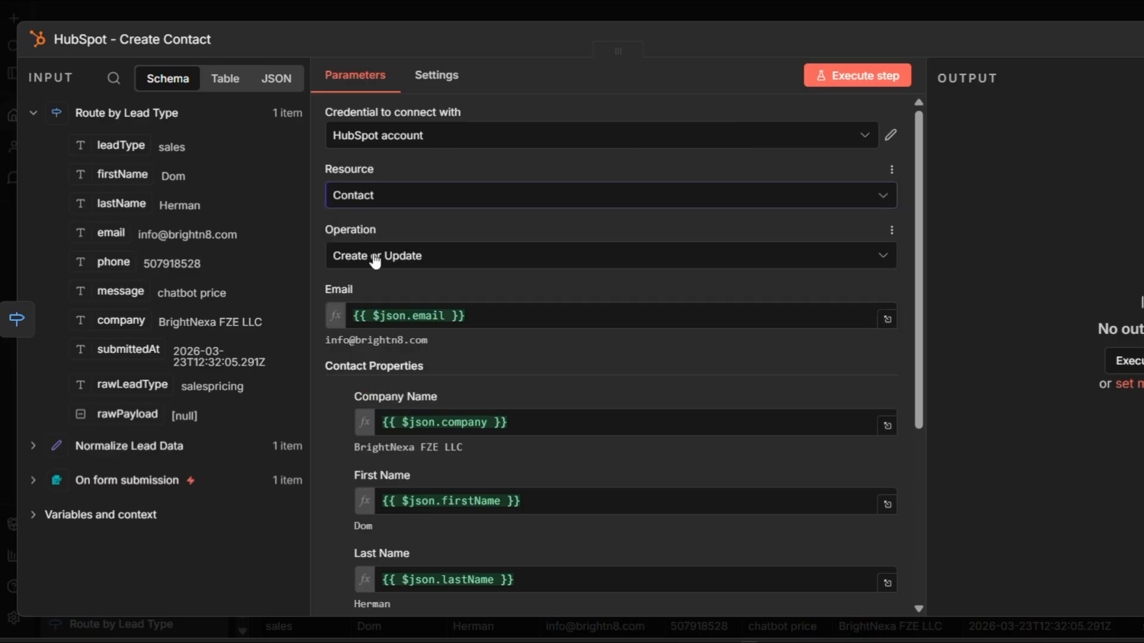
pyautogui.moveTo(472, 317); pyautogui.dragTo(357, 310)
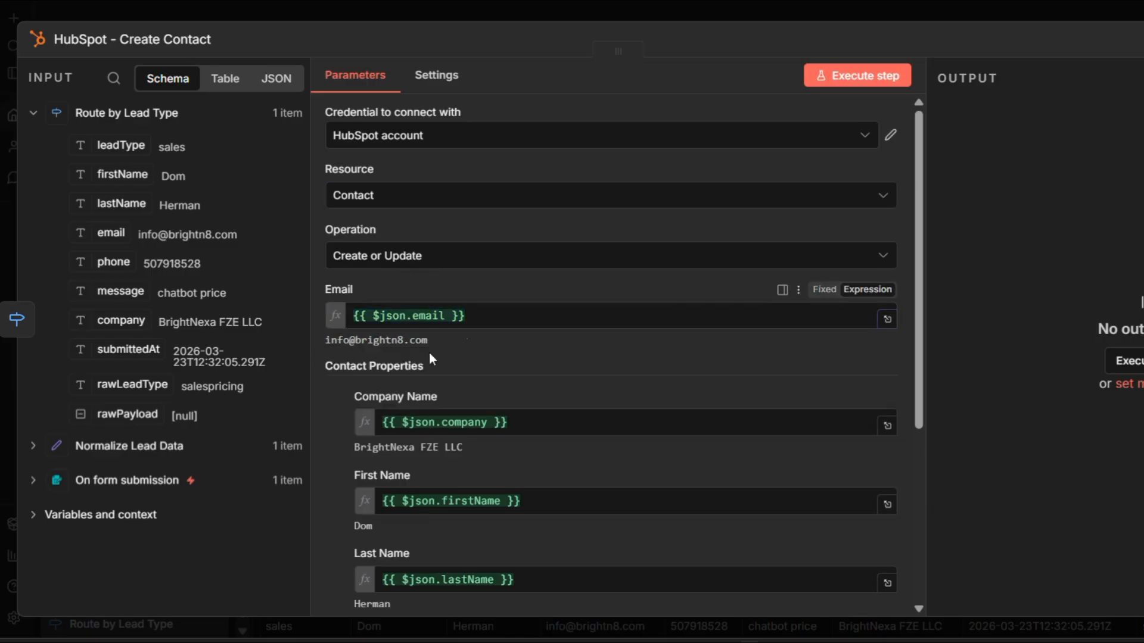
pyautogui.scroll(-3, 607, 417)
pyautogui.click(467, 481)
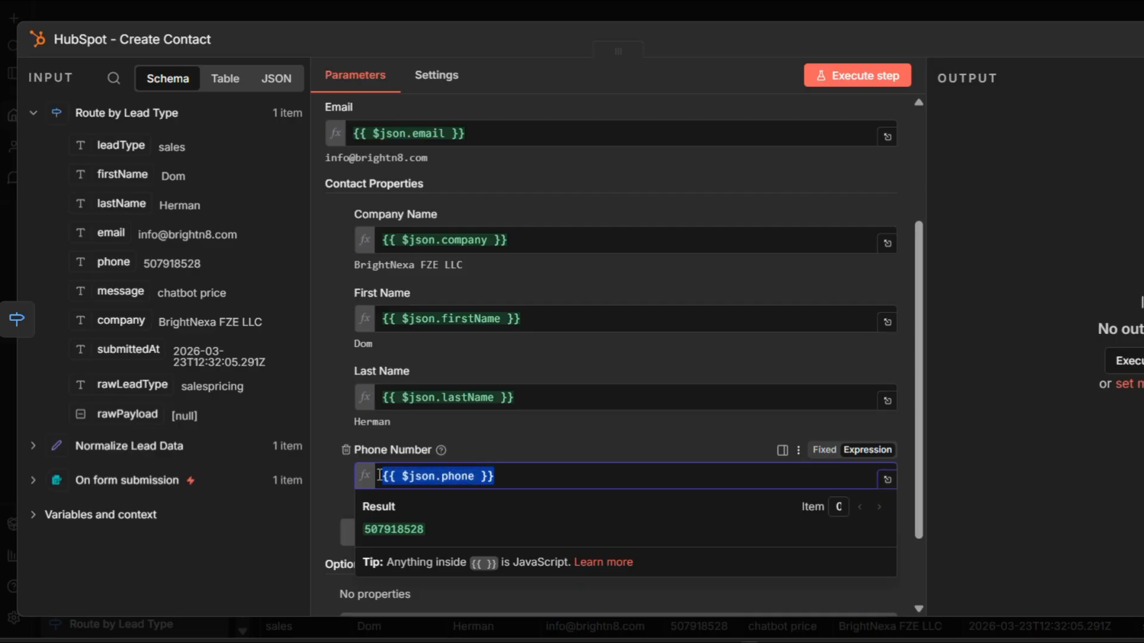
pyautogui.click(337, 354)
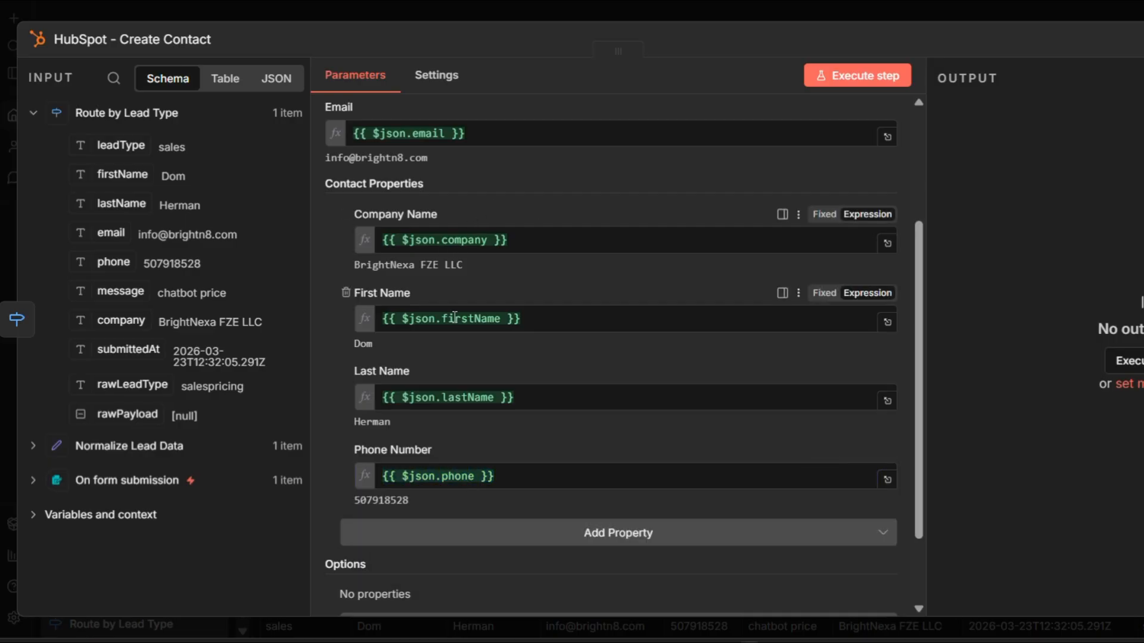
# Execute the HubSpot - Create Contact node for the sales lead and return to the workflow canvas
pyautogui.scroll(3, 692, 377)
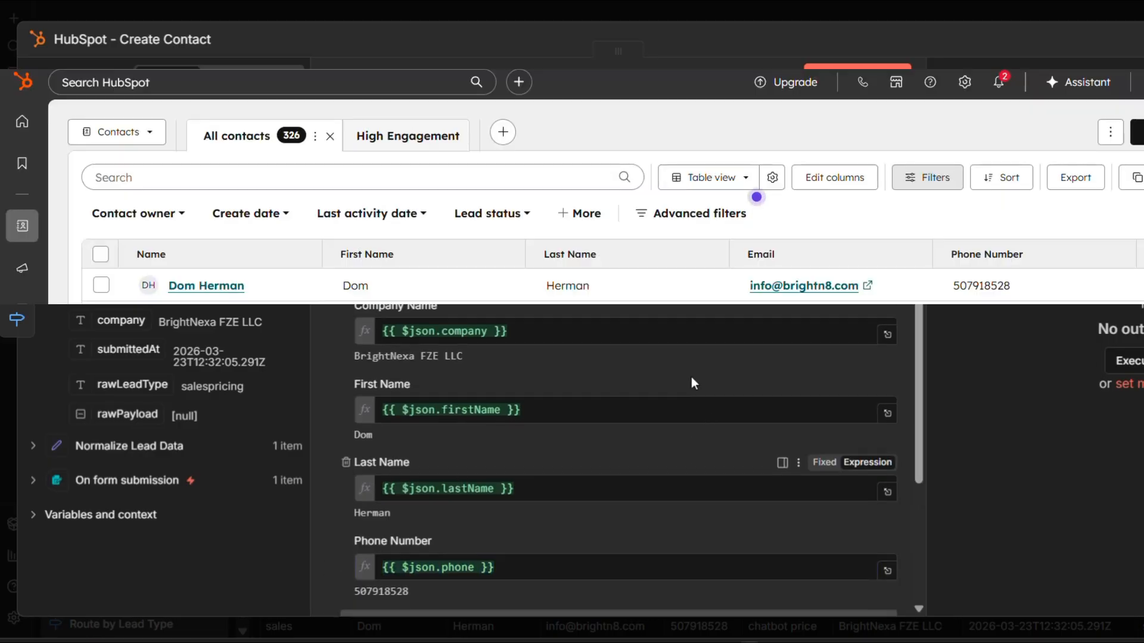
pyautogui.scroll(2, 686, 350)
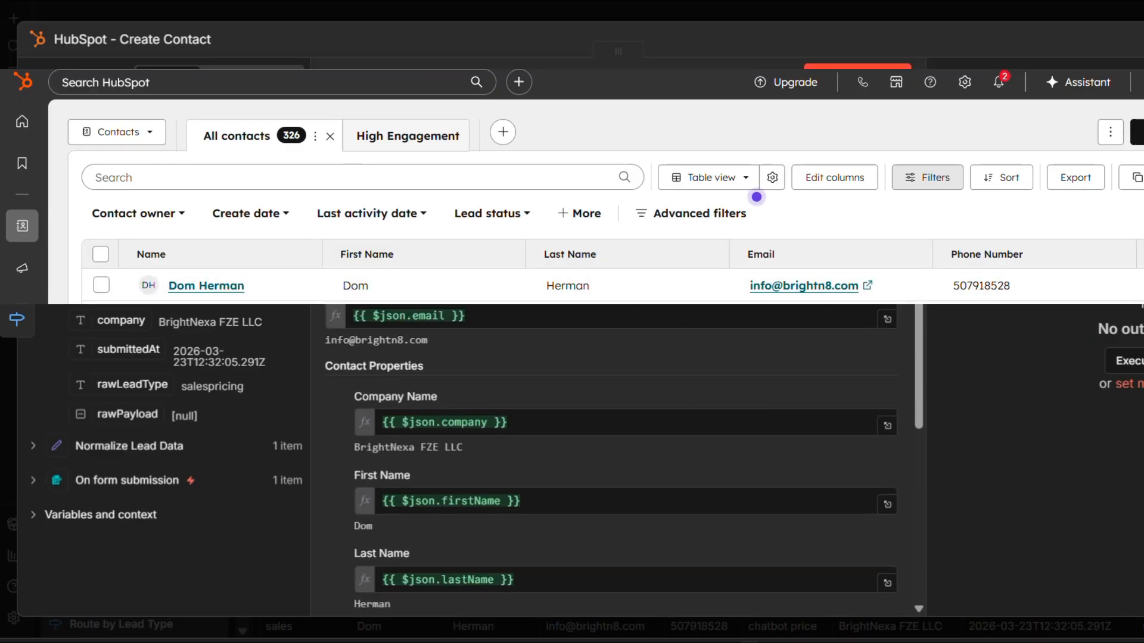
pyautogui.click(858, 75)
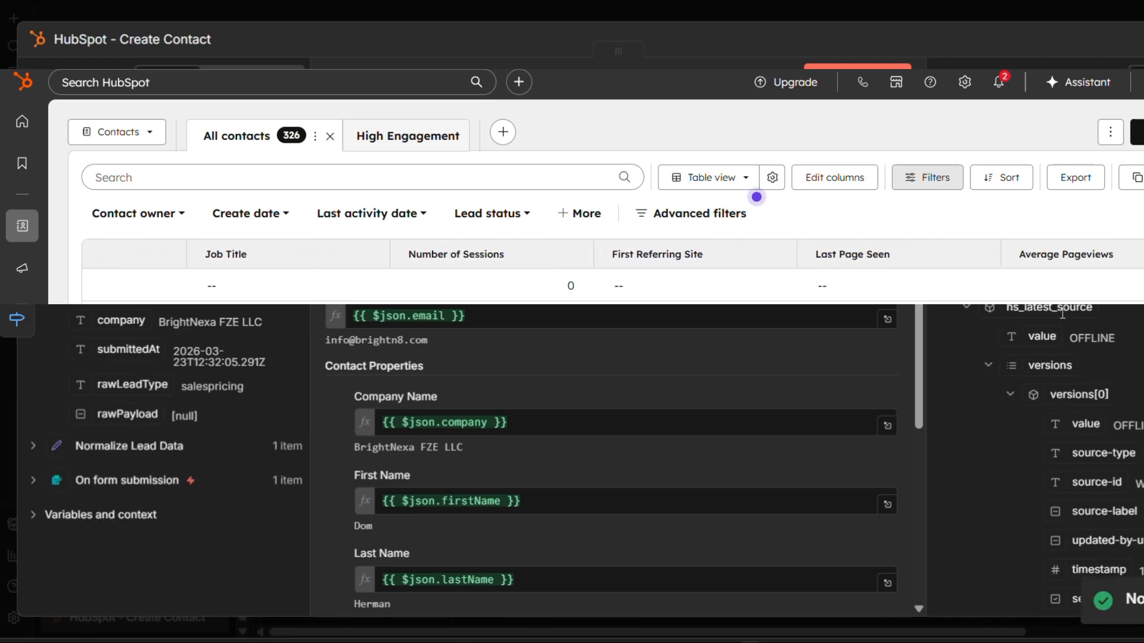
pyautogui.click(784, 19)
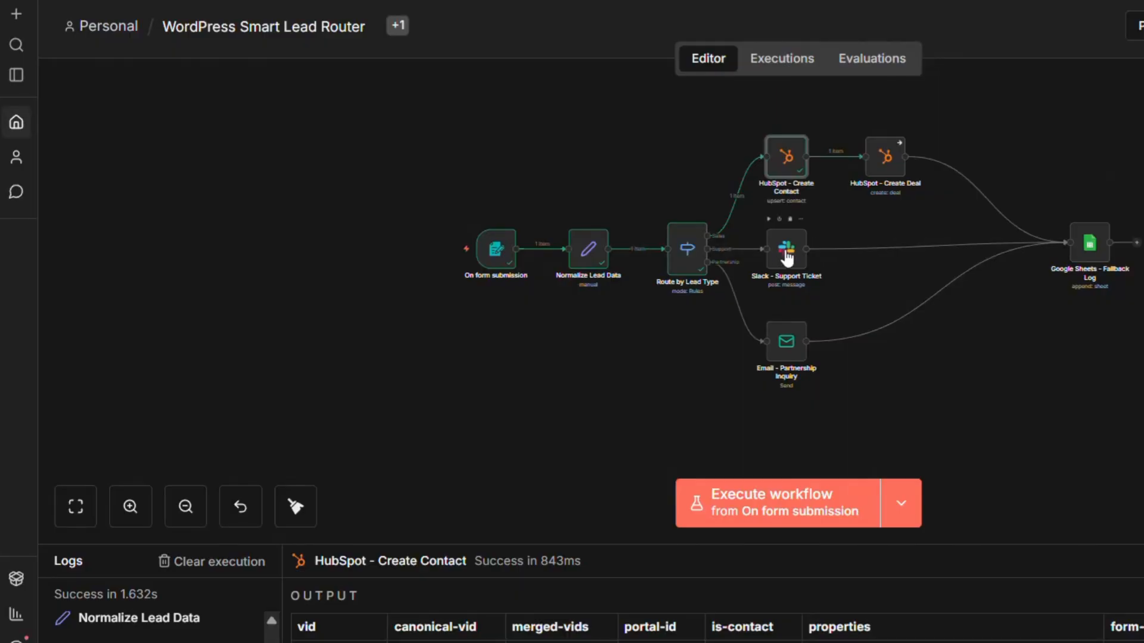
# Review the channel settings and the full message text expression in the Slack - Support Ticket node
pyautogui.doubleClick(786, 253)
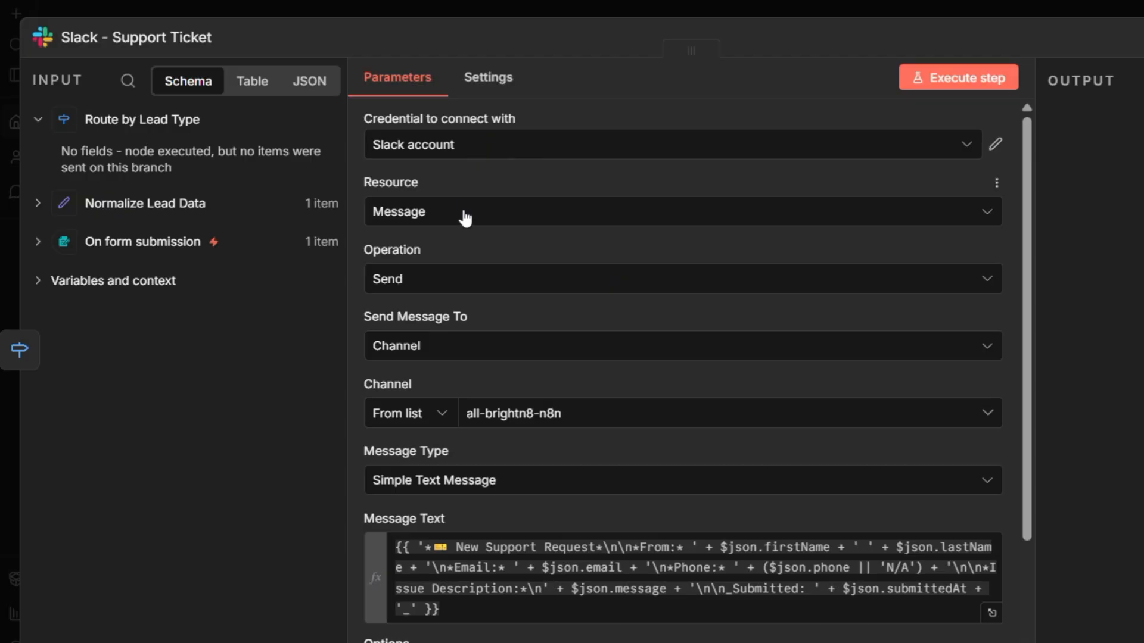
pyautogui.scroll(-2, 503, 292)
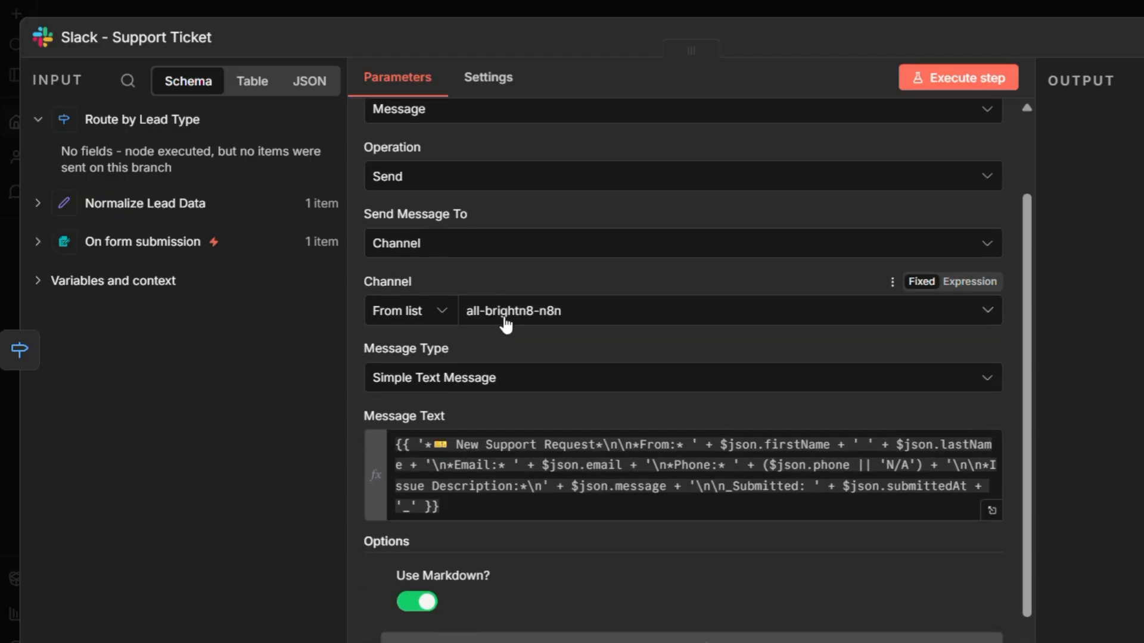
pyautogui.scroll(-1, 506, 322)
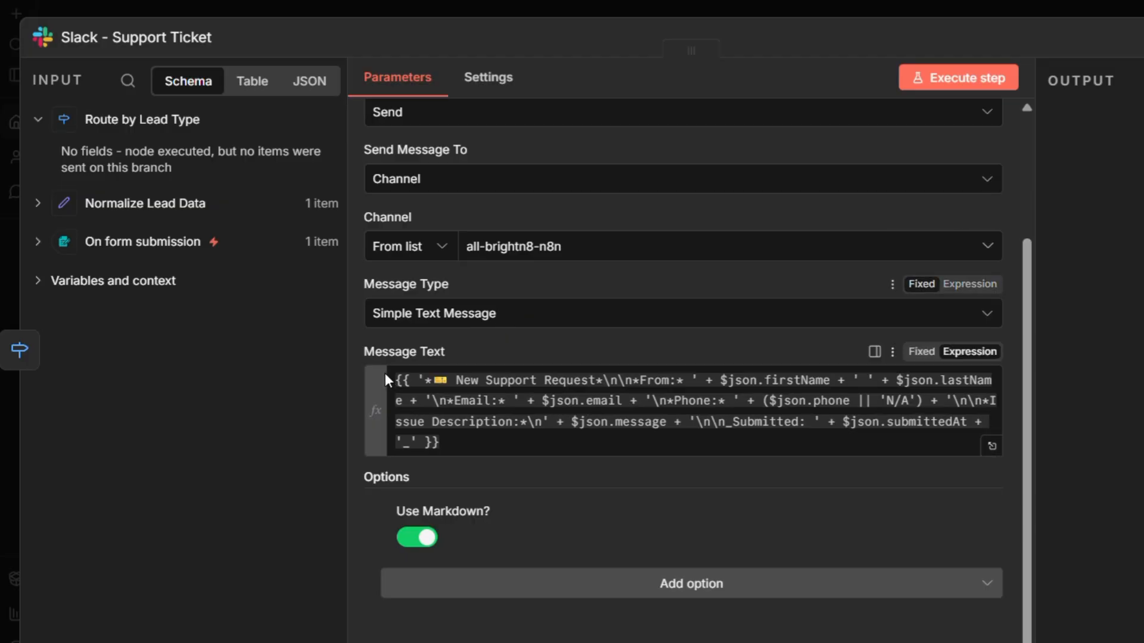
pyautogui.click(992, 447)
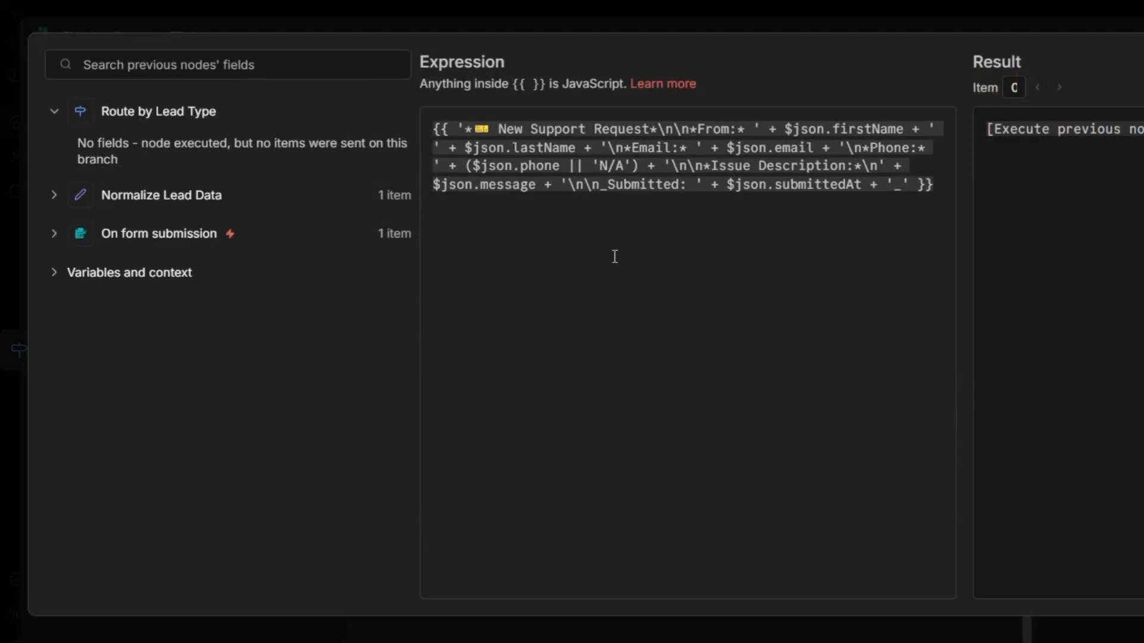
pyautogui.moveTo(434, 129); pyautogui.dragTo(868, 199)
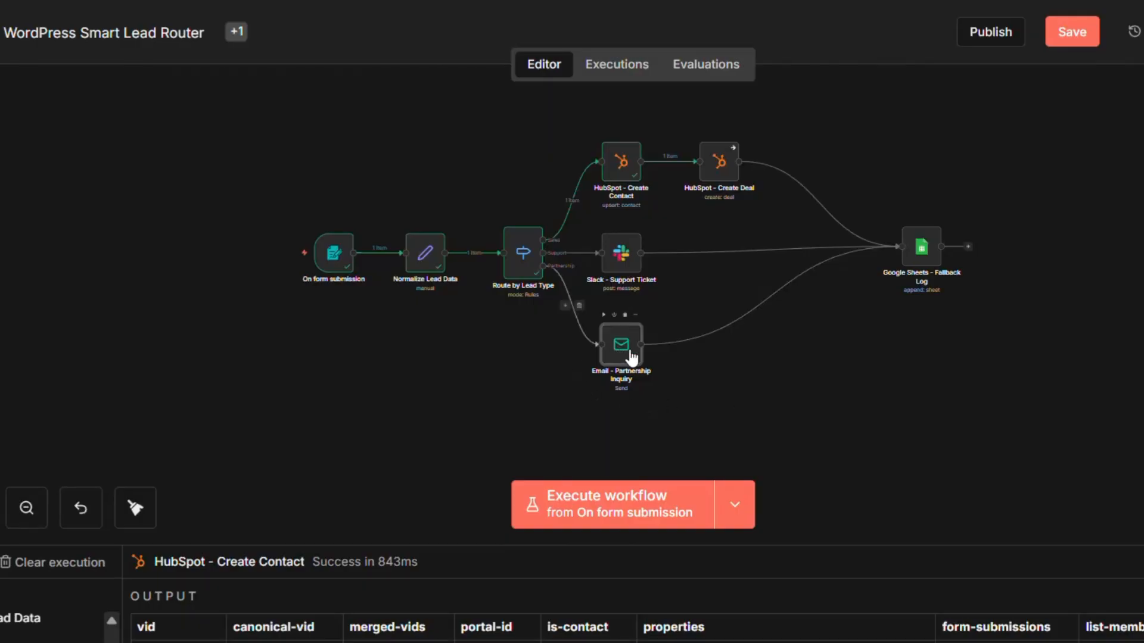
# Review the sender, recipient, subject expression and text field in the Email - Partnership Inquiry node
pyautogui.doubleClick(622, 346)
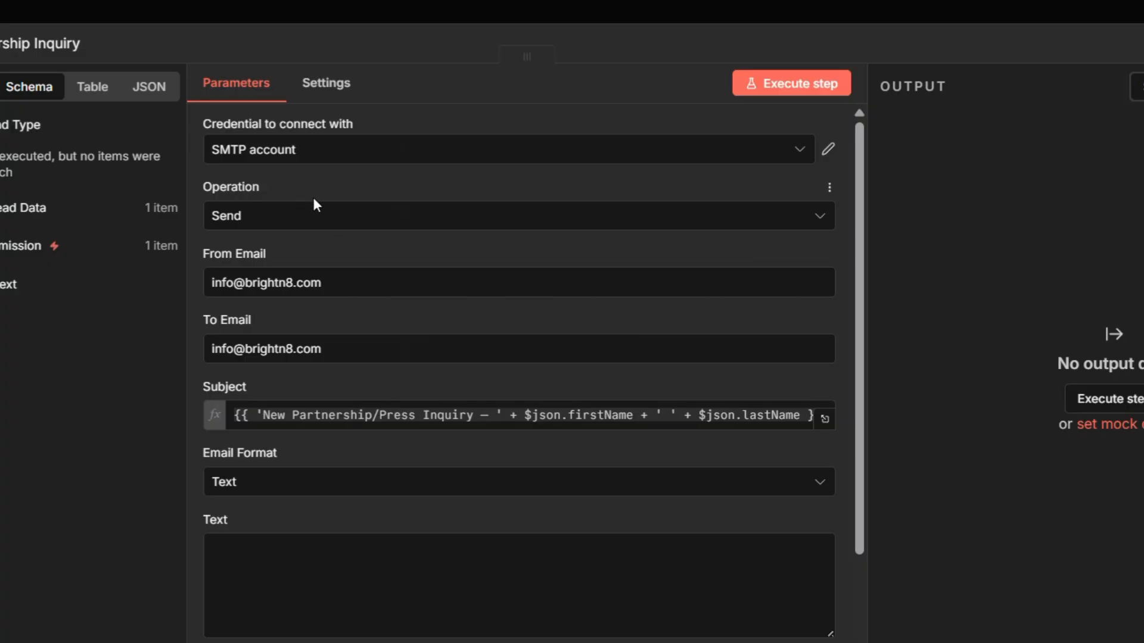
pyautogui.scroll(-2, 314, 203)
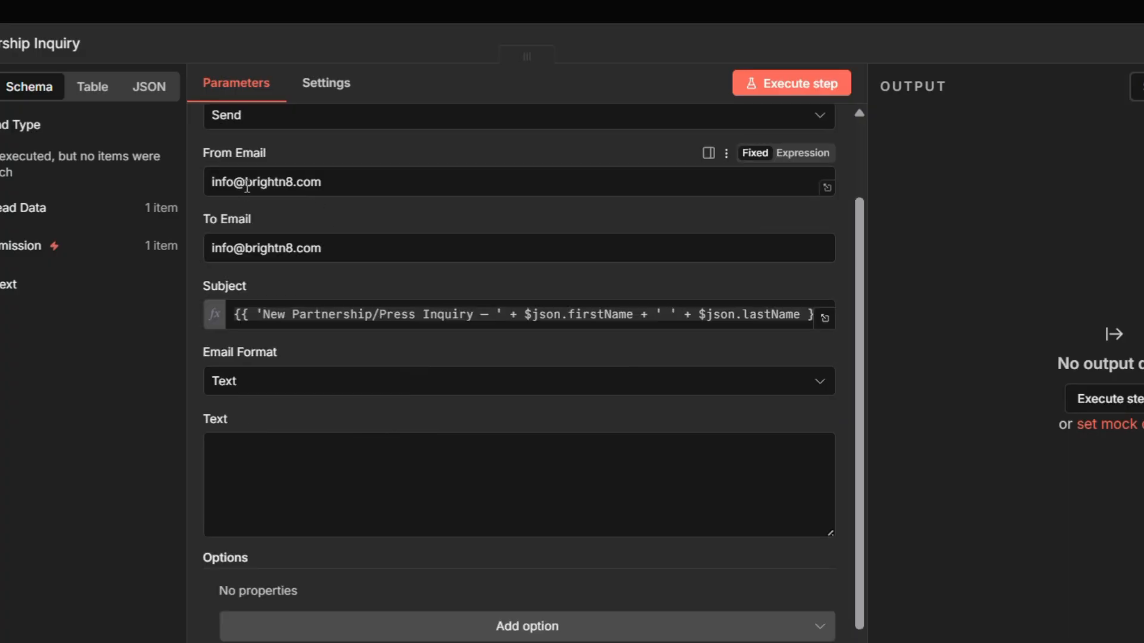
pyautogui.click(825, 319)
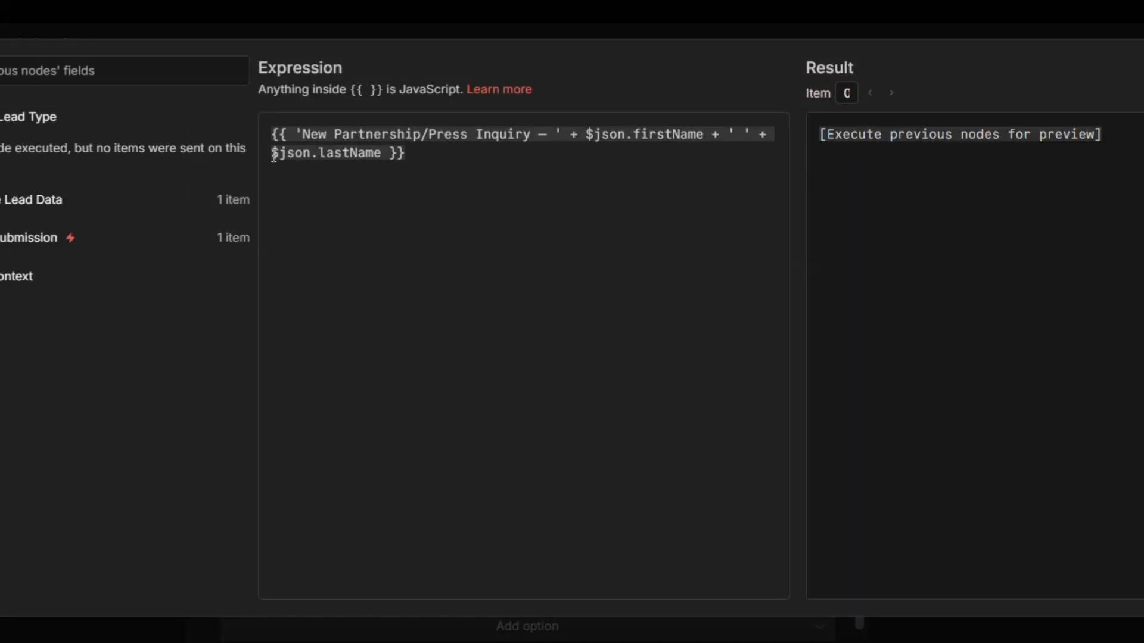
pyautogui.moveTo(272, 134); pyautogui.dragTo(434, 160)
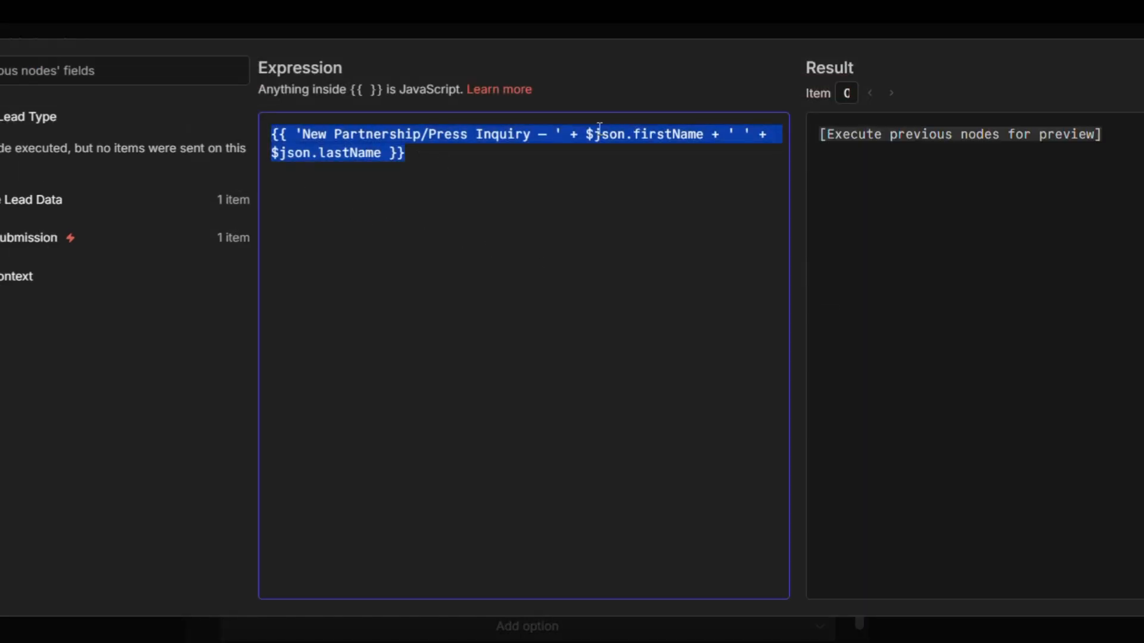
pyautogui.press('Escape')
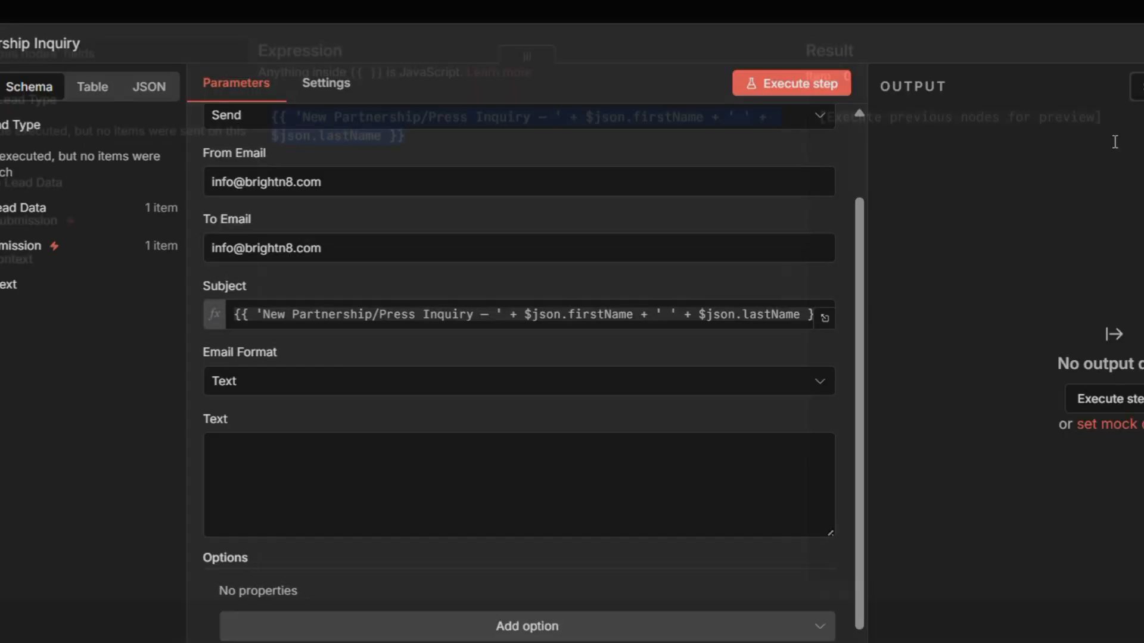
pyautogui.scroll(-1, 475, 334)
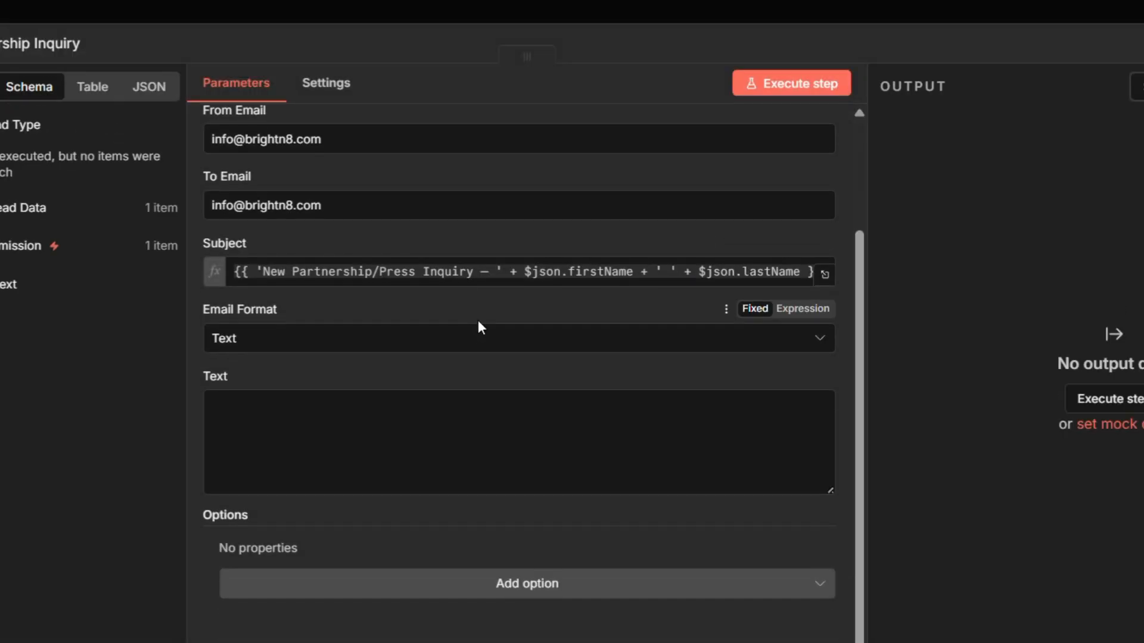
pyautogui.click(271, 421)
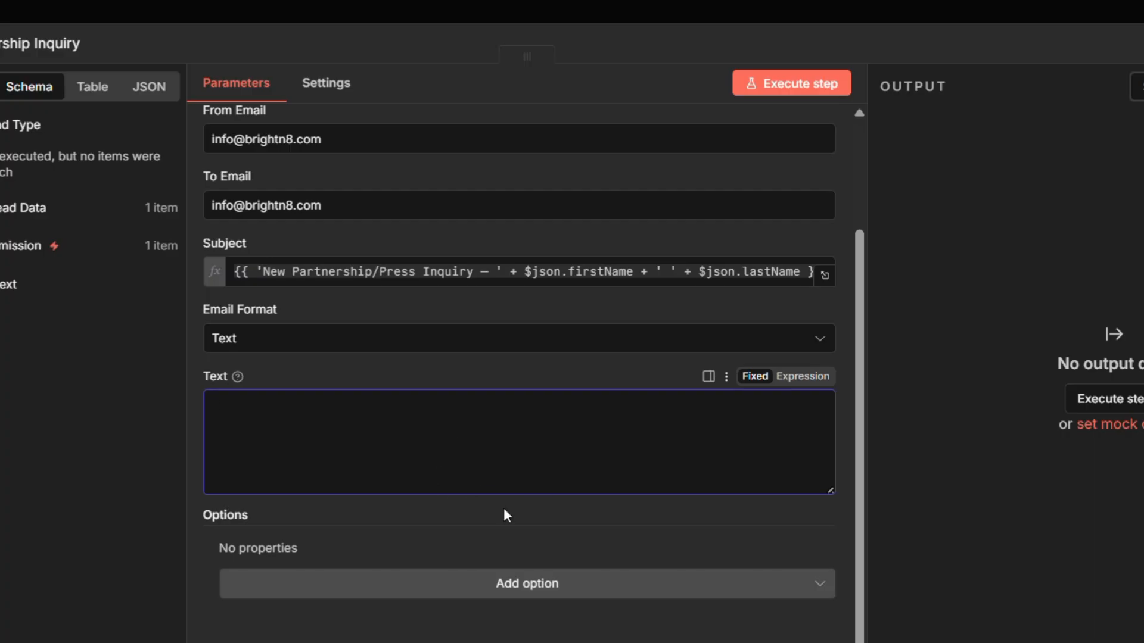
pyautogui.scroll(3, 504, 515)
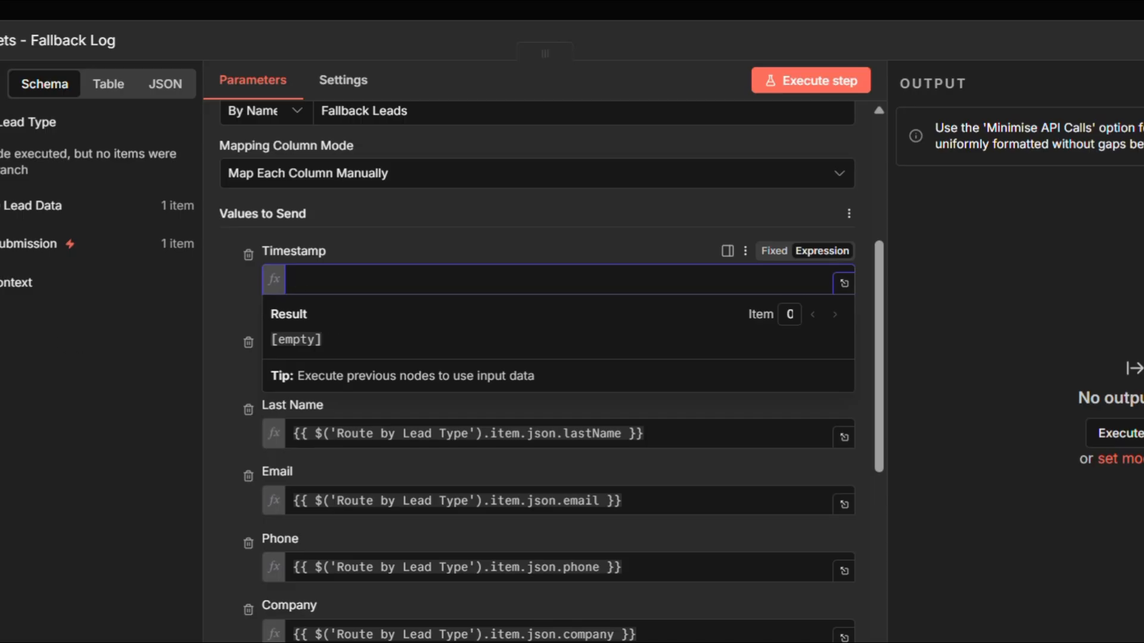
# Map the Timestamp column in the Google Sheets - Fallback Log node to the submittedAt value from Normalize Lead Data
pyautogui.click(5, 280)
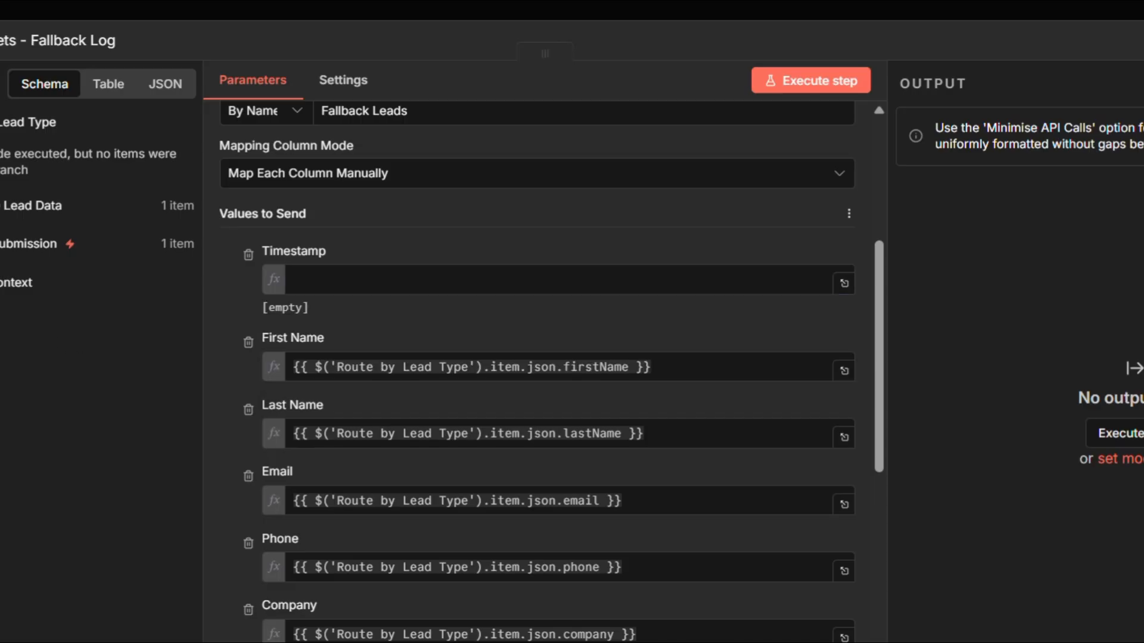
pyautogui.click(6, 206)
pyautogui.moveTo(18, 468); pyautogui.dragTo(343, 285)
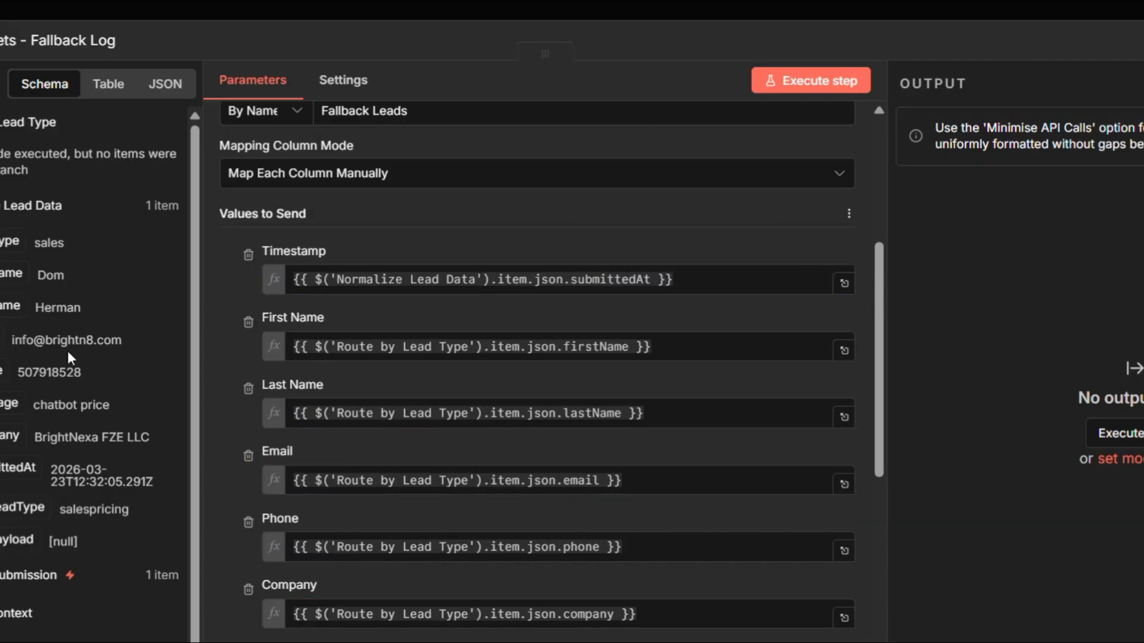
# Compare the Values to Send mappings in the Google Sheets - Fallback Log node with the column headers of the Fallback Leads spreadsheet
pyautogui.scroll(-8, 423, 438)
pyautogui.scroll(8, 423, 438)
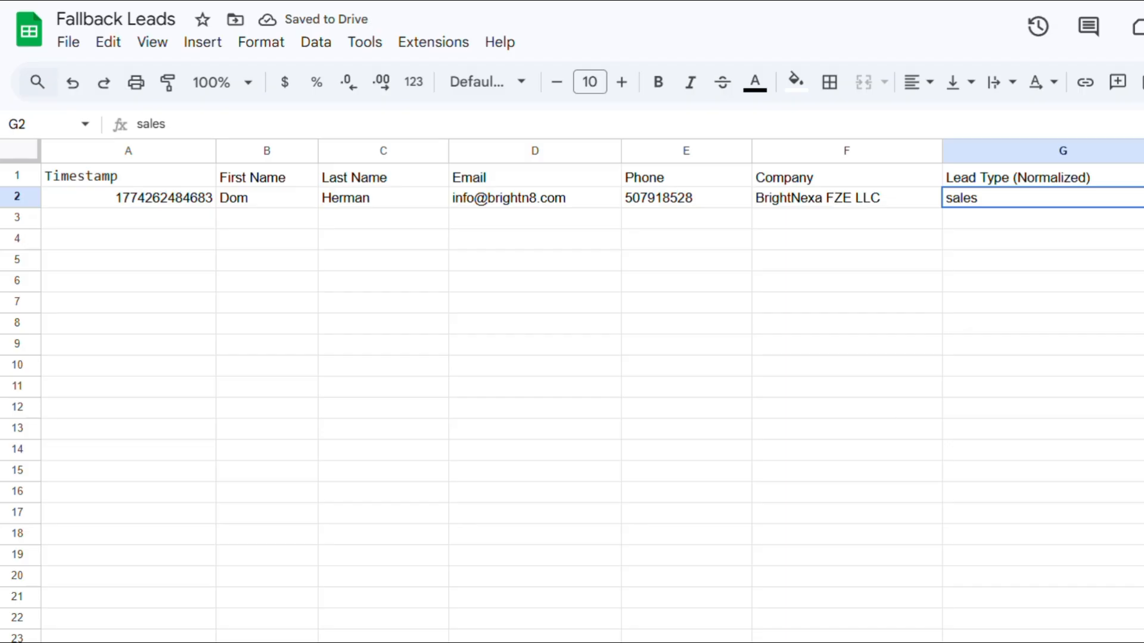
pyautogui.hscroll(5, 406, 238)
pyautogui.hscroll(-5, 405, 238)
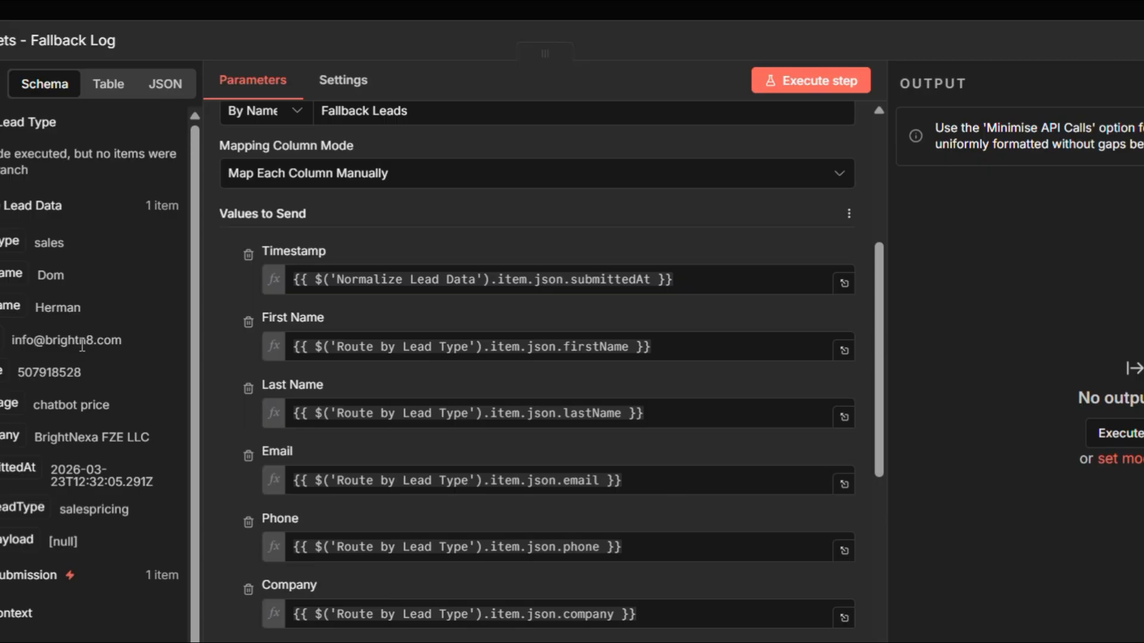
pyautogui.scroll(-8, 425, 446)
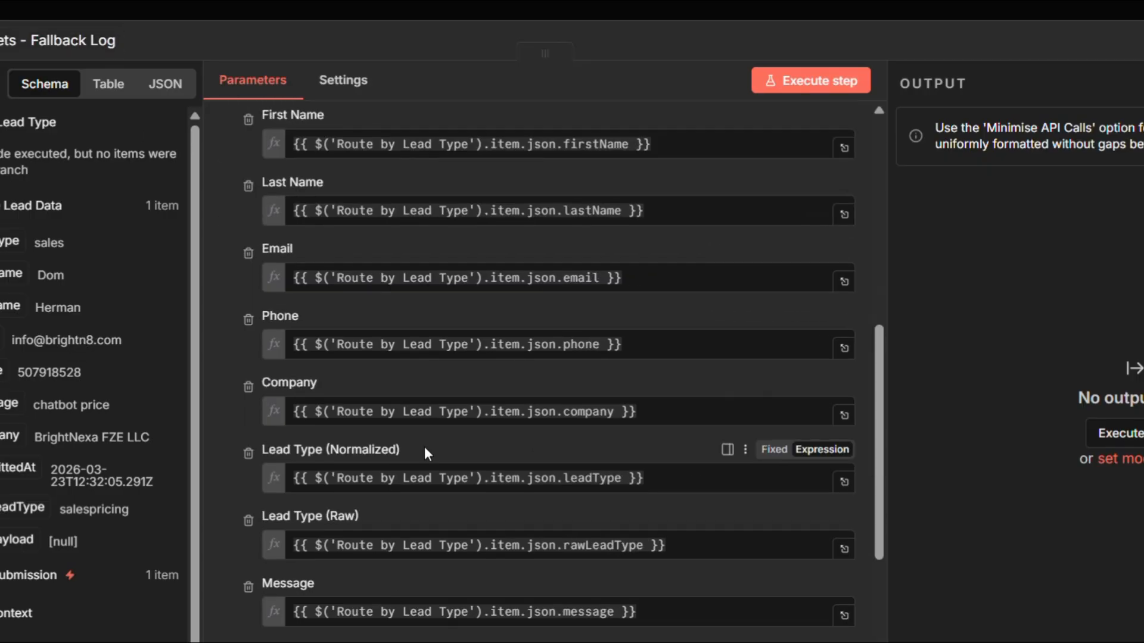
pyautogui.scroll(12, 426, 446)
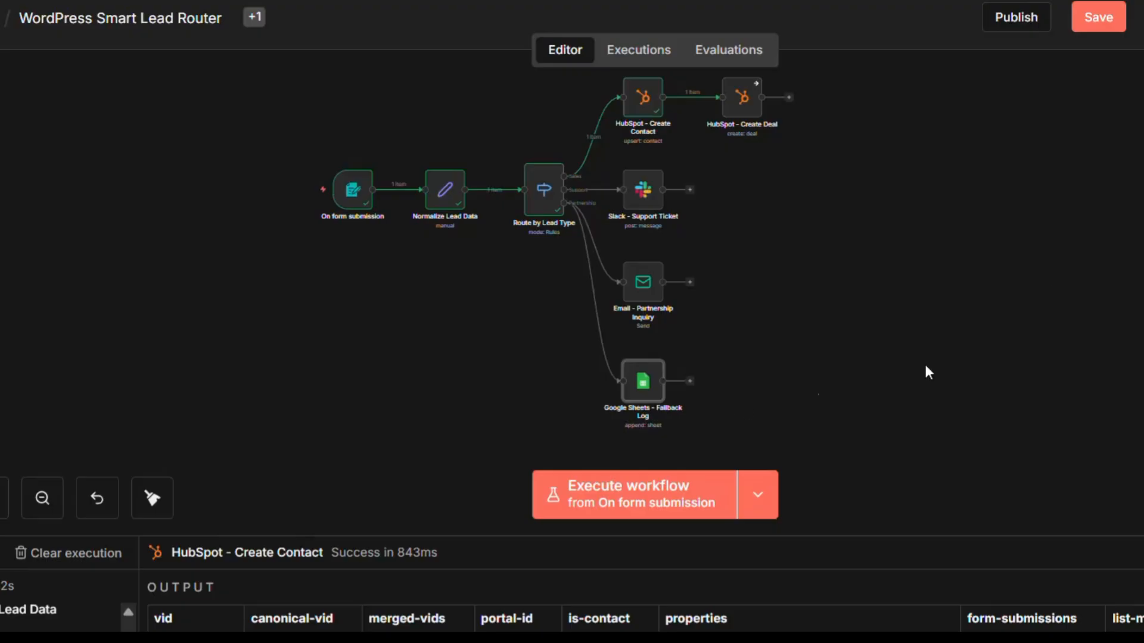
# Try to publish the workflow and review the leadType, firstName and lastName expressions in the Normalize Lead Data node
pyautogui.click(1020, 24)
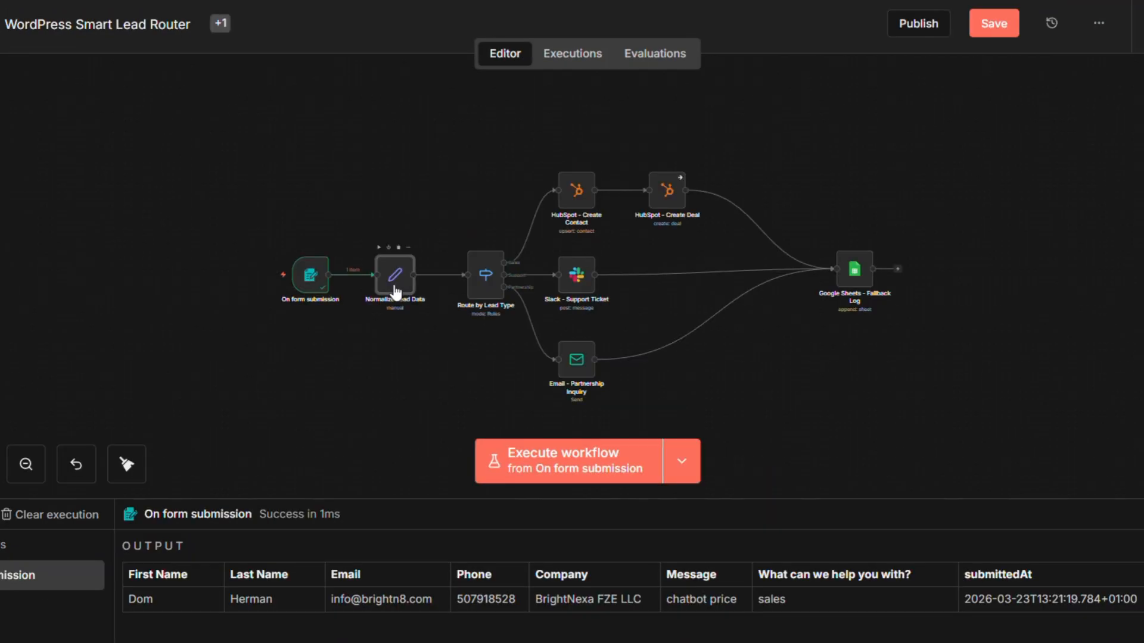
pyautogui.doubleClick(396, 266)
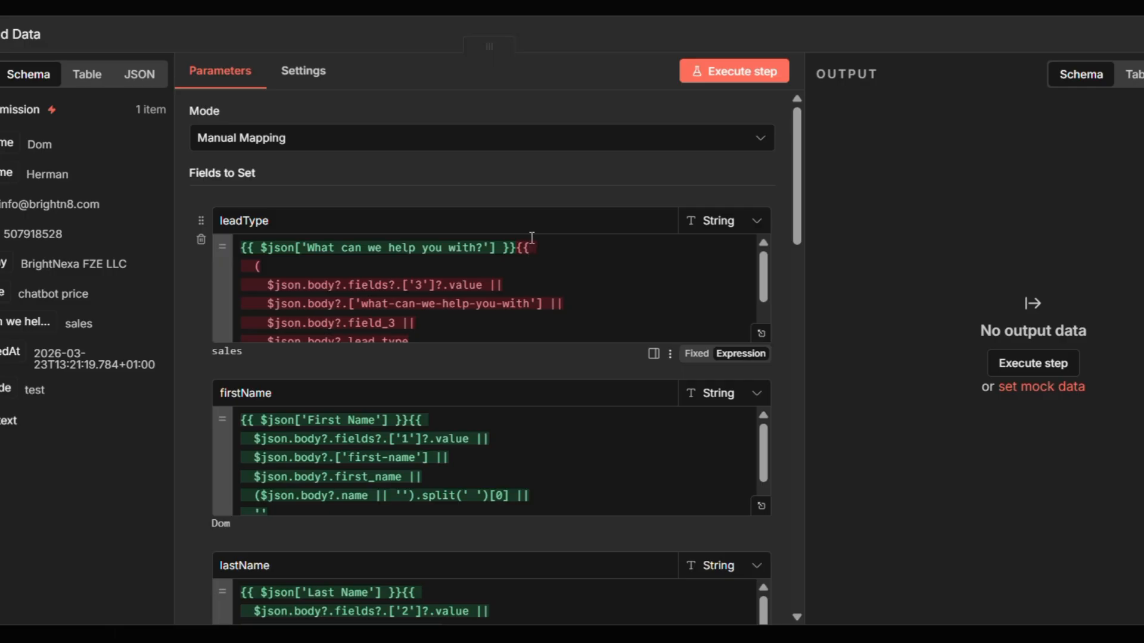
pyautogui.scroll(-1, 463, 317)
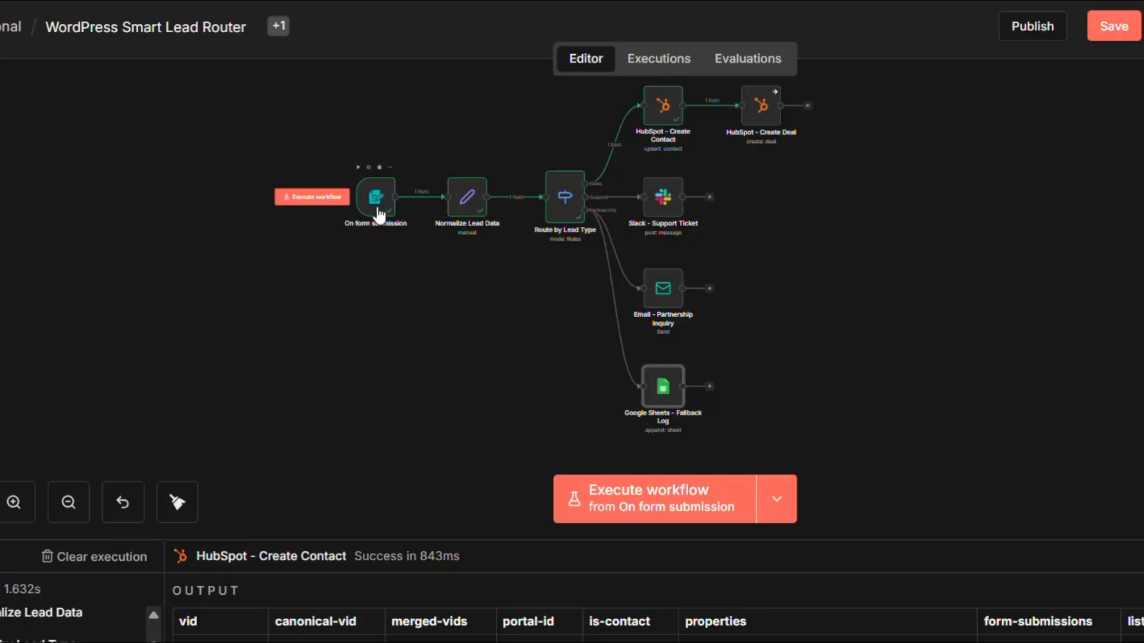
# Show the production form URL in the On form submission node, then close the node
pyautogui.doubleClick(378, 213)
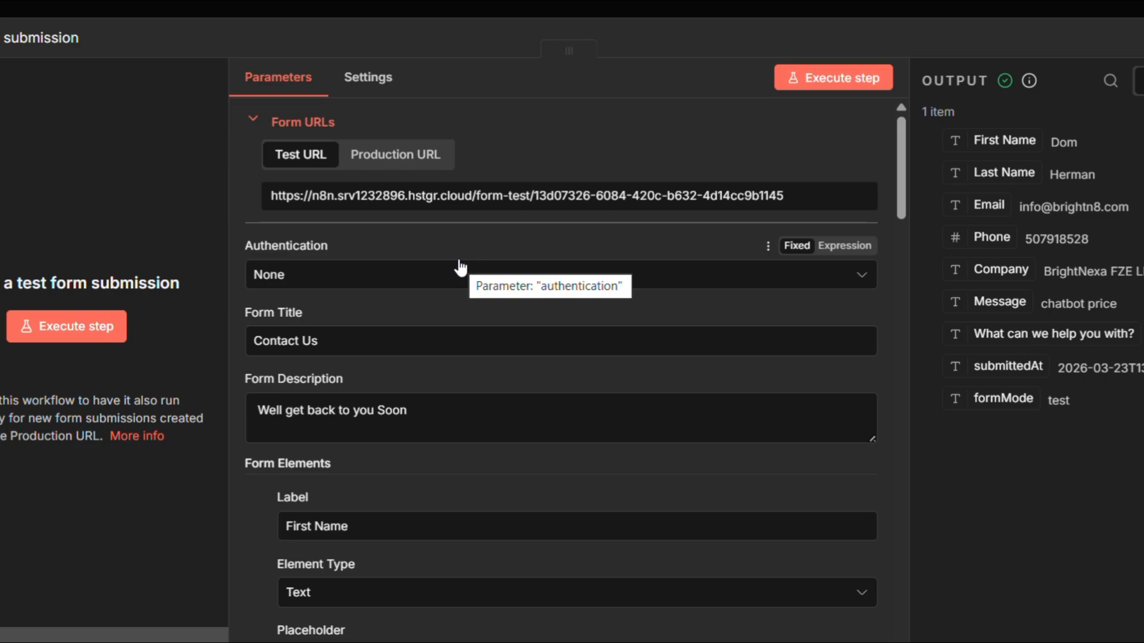
pyautogui.click(391, 160)
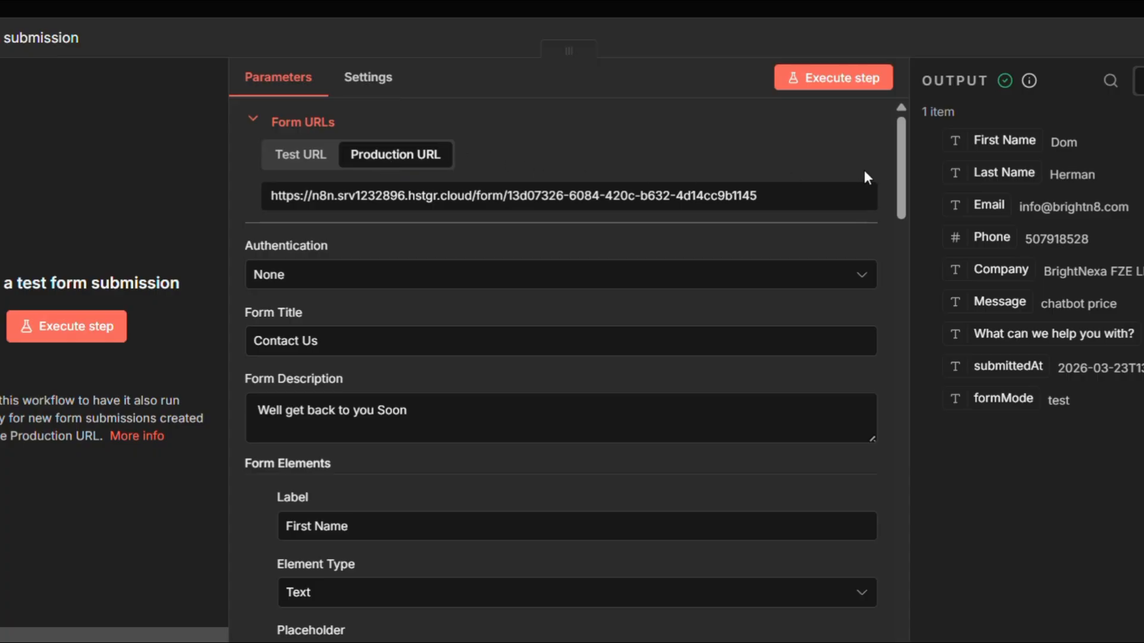
pyautogui.press('Escape')
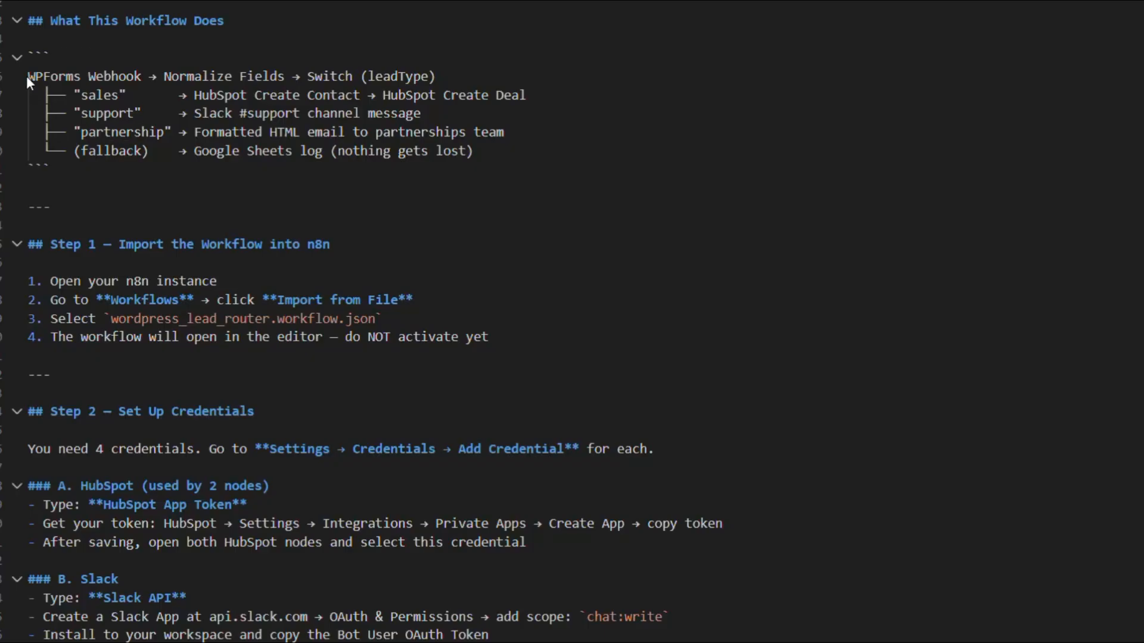
# Switch to the setup guide and read Steps 1 to 4 on workflow import, credentials, the Google Sheet and the WPForms webhook
pyautogui.scroll(-4, 120, 172)
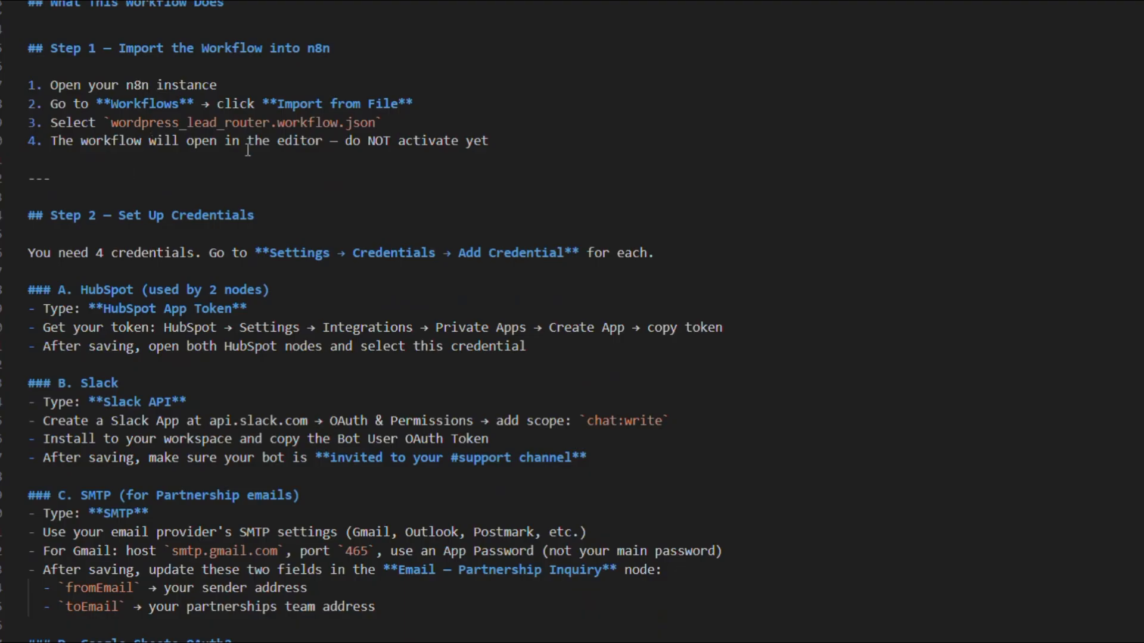
pyautogui.scroll(-4, 260, 192)
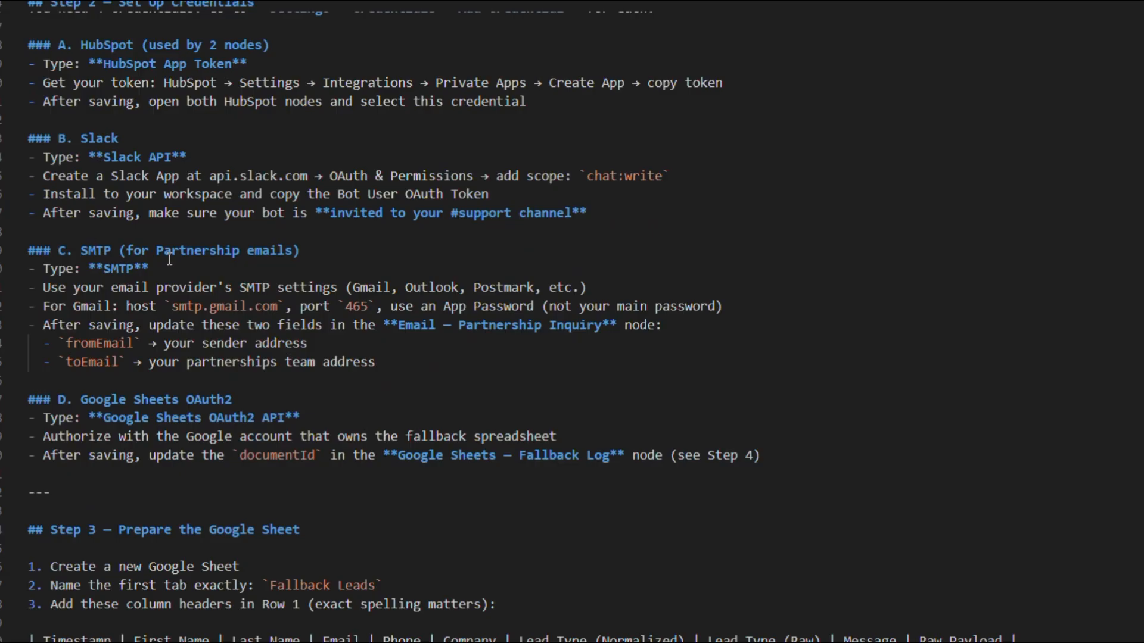
pyautogui.scroll(-4, 169, 260)
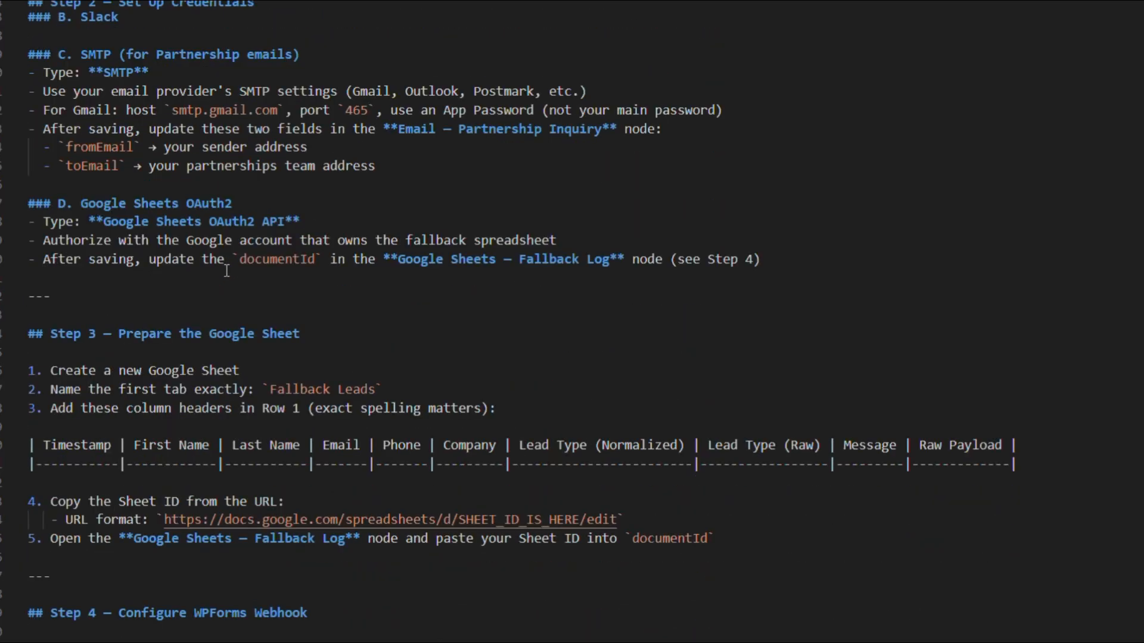
pyautogui.scroll(-1, 226, 271)
pyautogui.scroll(-4, 227, 270)
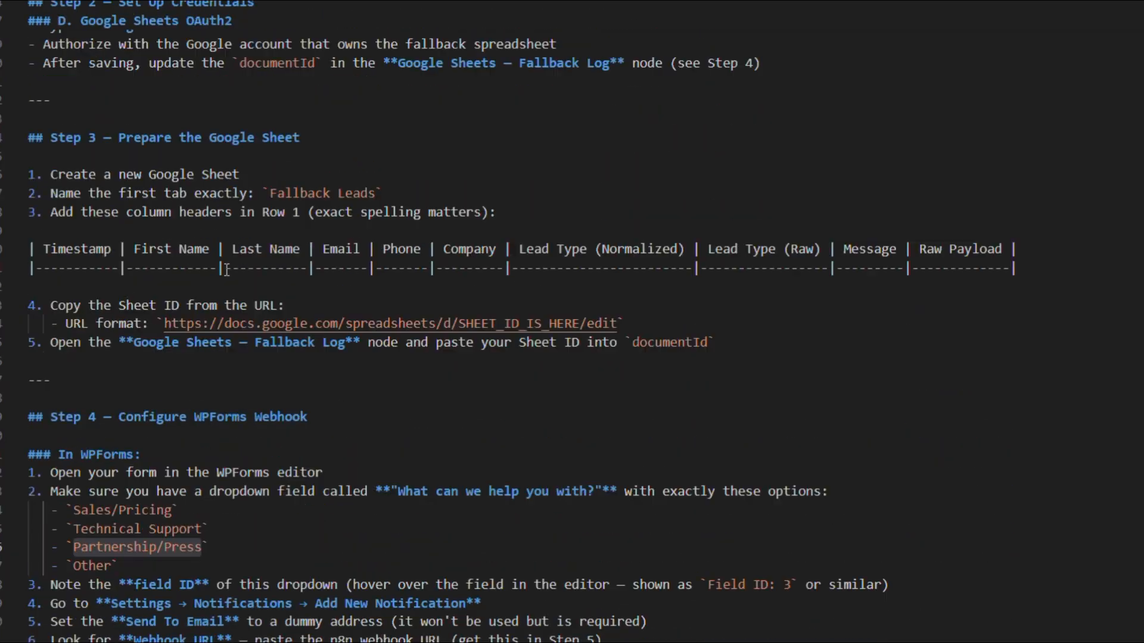
pyautogui.scroll(-6, 226, 270)
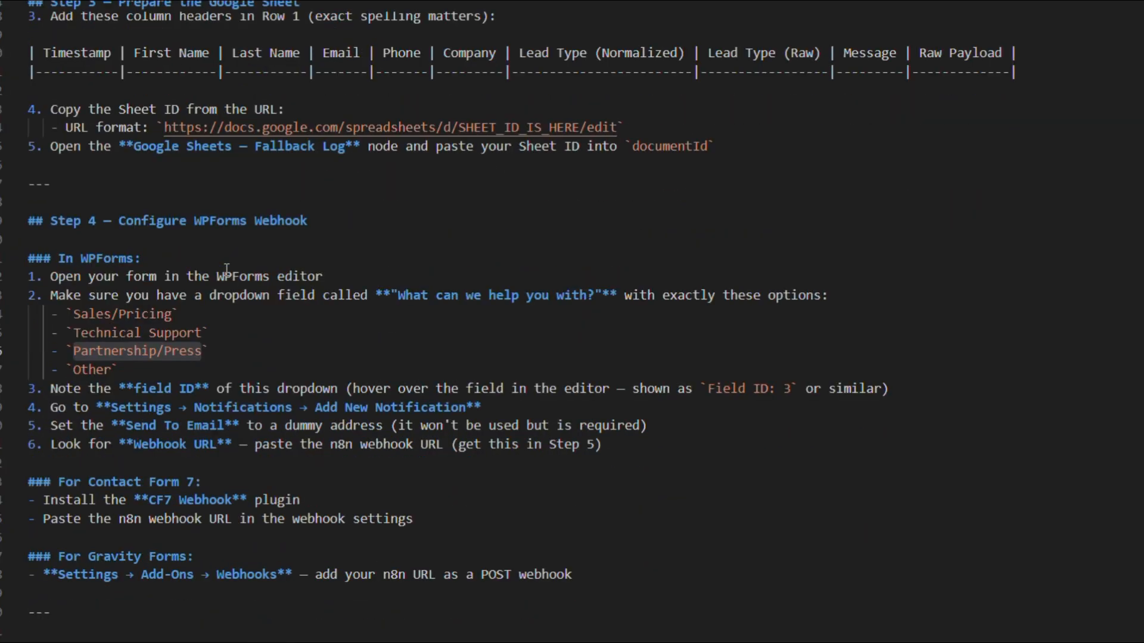
pyautogui.scroll(-3, 226, 269)
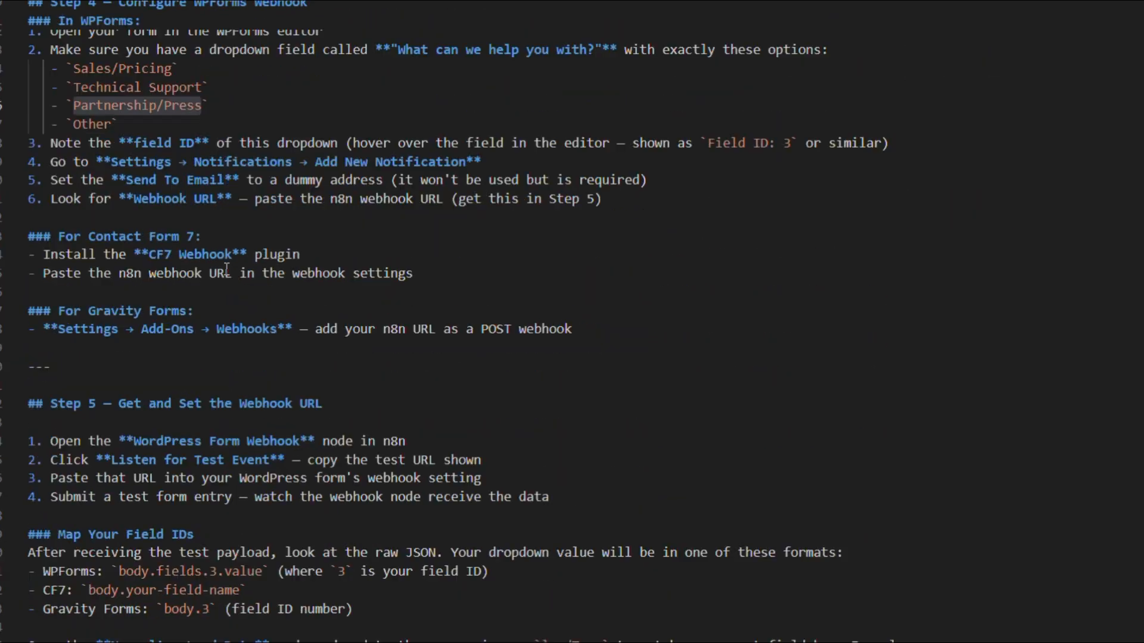
# Read guide Steps 5 to 8 on webhook URL, HubSpot pipeline, route testing and going live, plus the extension and Node Map tables
pyautogui.scroll(-7, 226, 269)
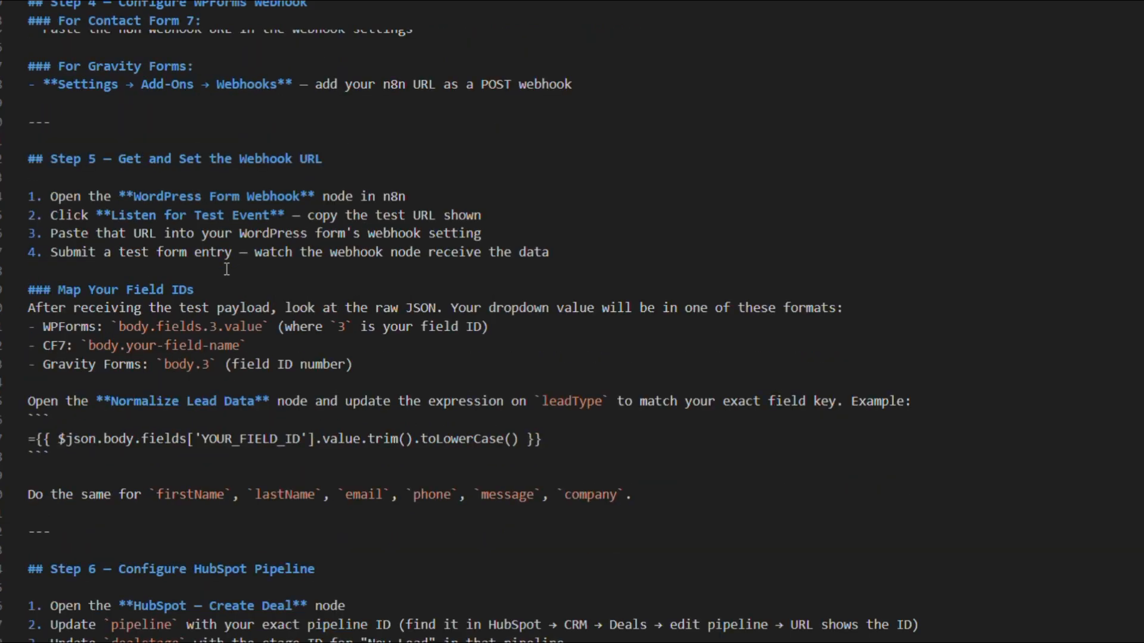
pyautogui.scroll(-5, 226, 269)
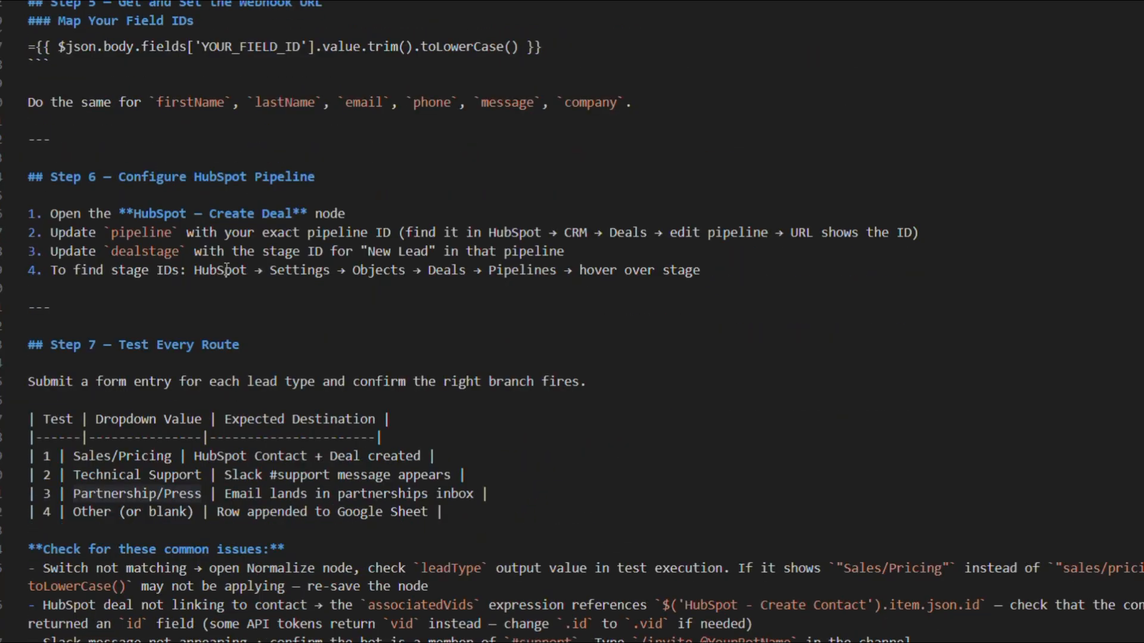
pyautogui.scroll(-4, 226, 270)
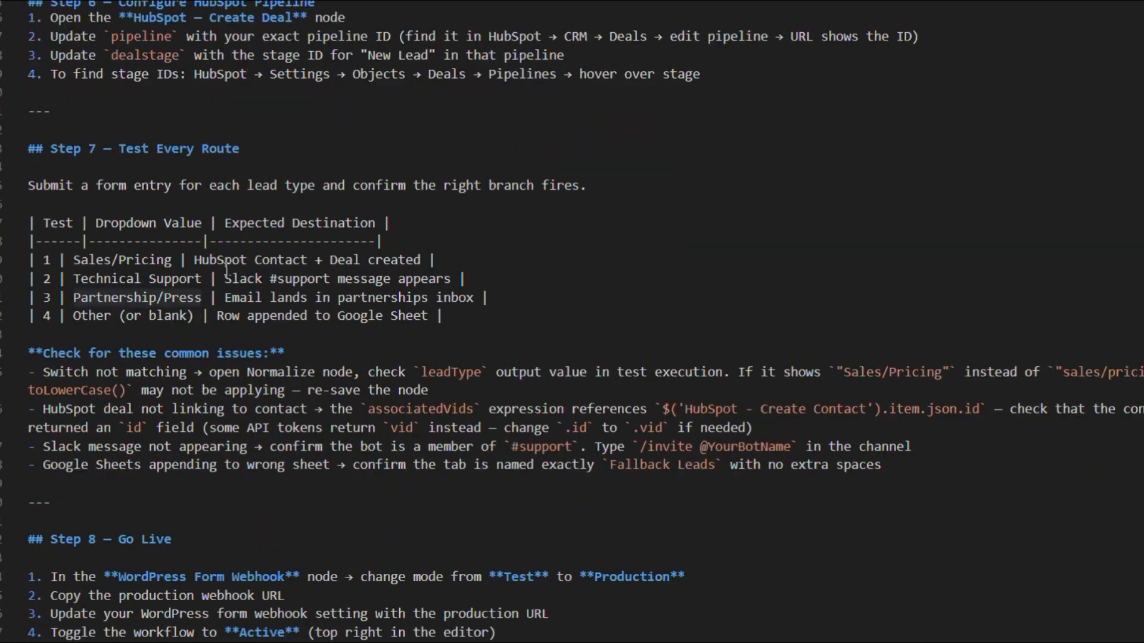
pyautogui.scroll(-6, 226, 269)
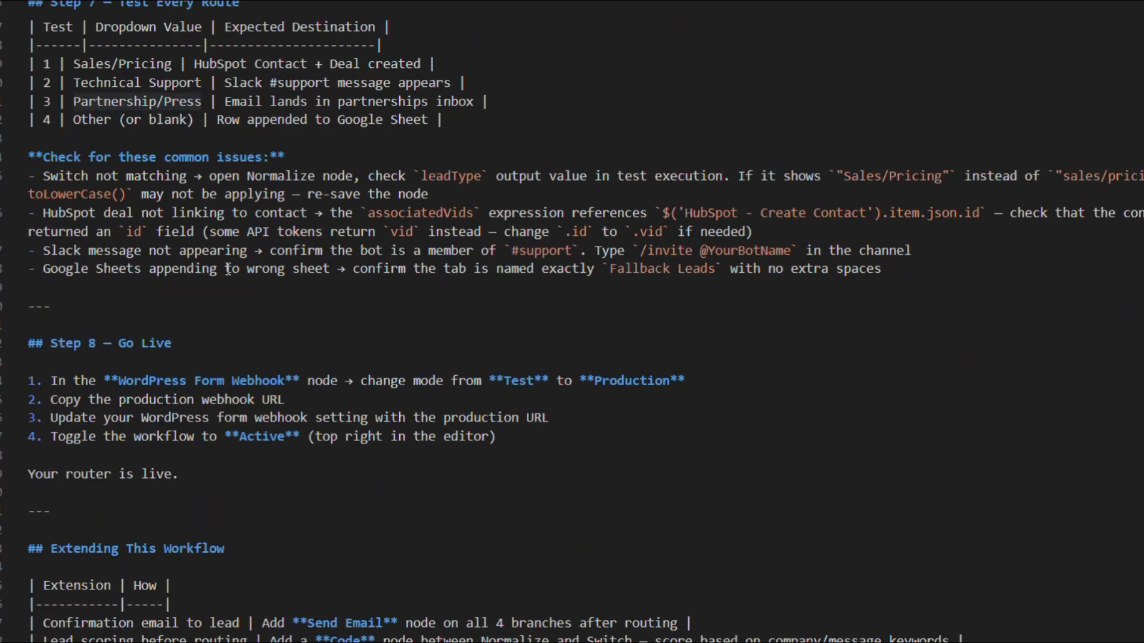
pyautogui.scroll(-6, 228, 269)
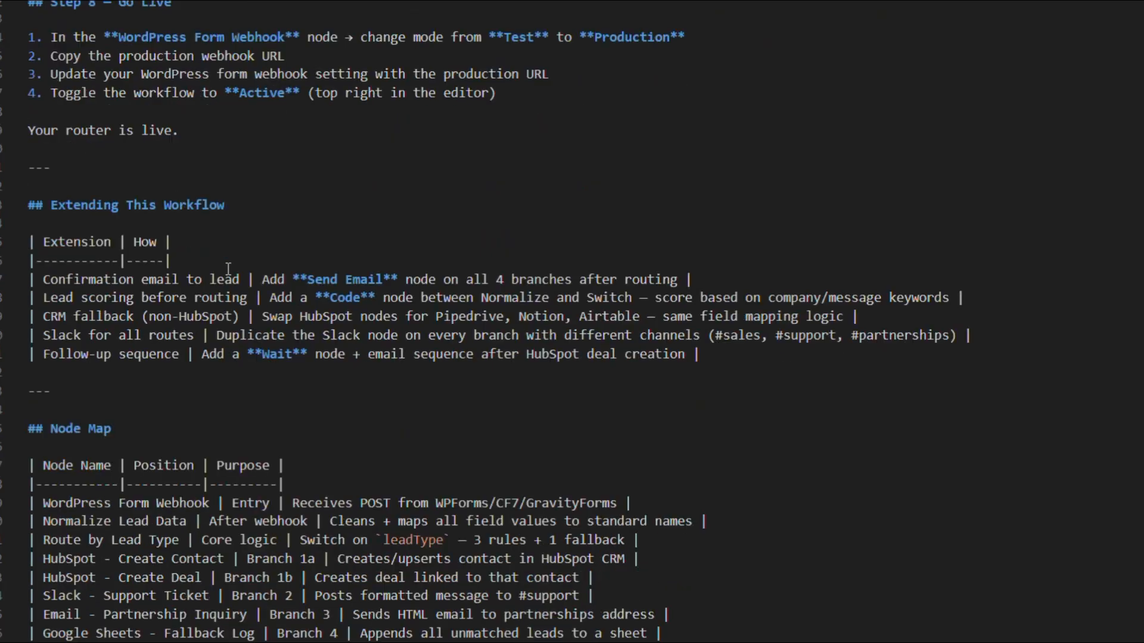
pyautogui.scroll(-2, 228, 269)
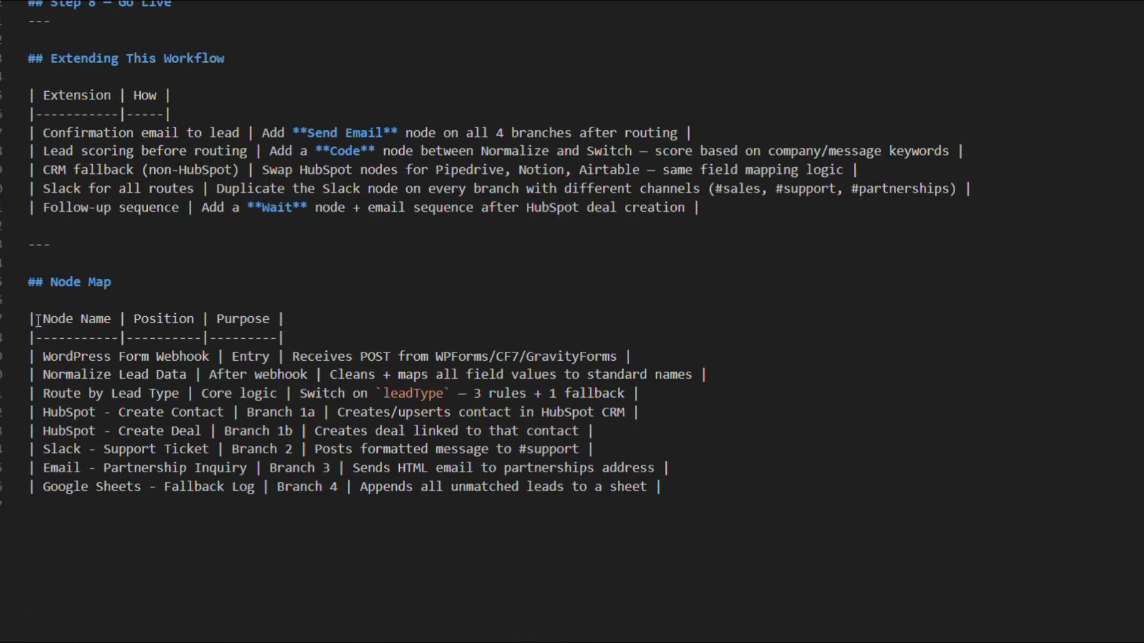
pyautogui.moveTo(200, 375); pyautogui.dragTo(611, 492)
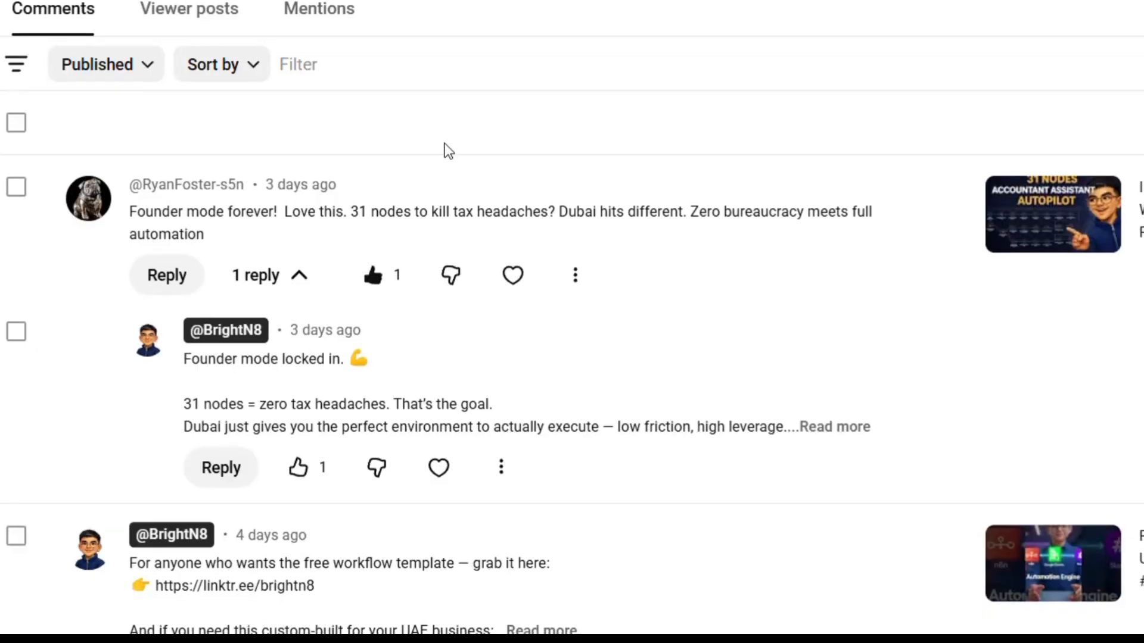
# Switch to YouTube Studio and browse the channel's published comments for the free workflow template posts
pyautogui.scroll(-10, 447, 153)
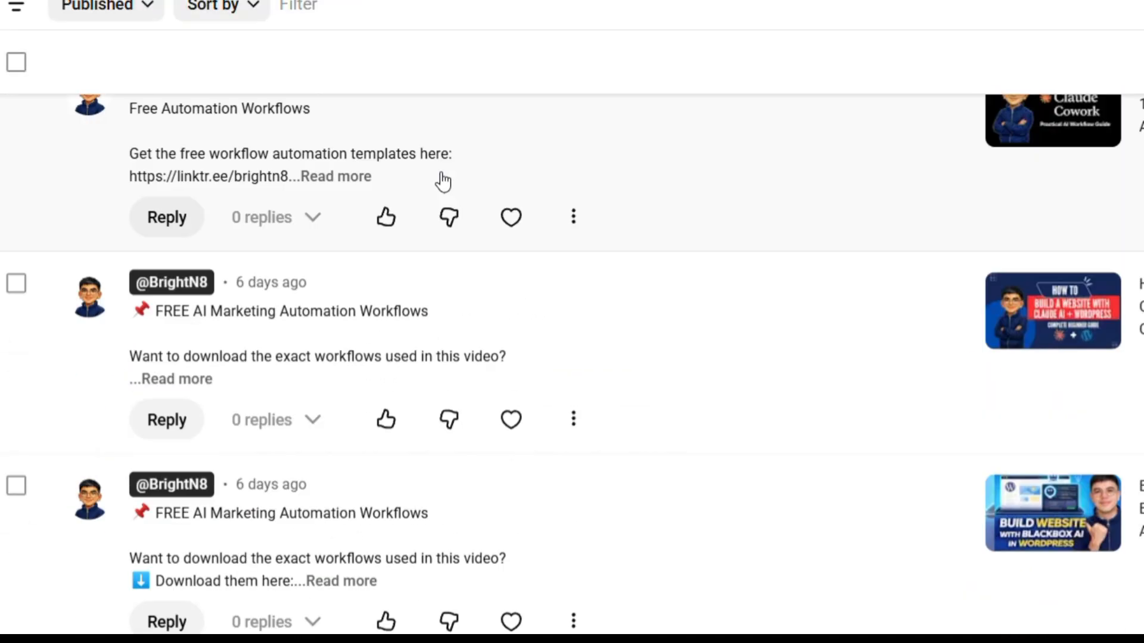
pyautogui.scroll(5, 470, 284)
pyautogui.scroll(5, 469, 284)
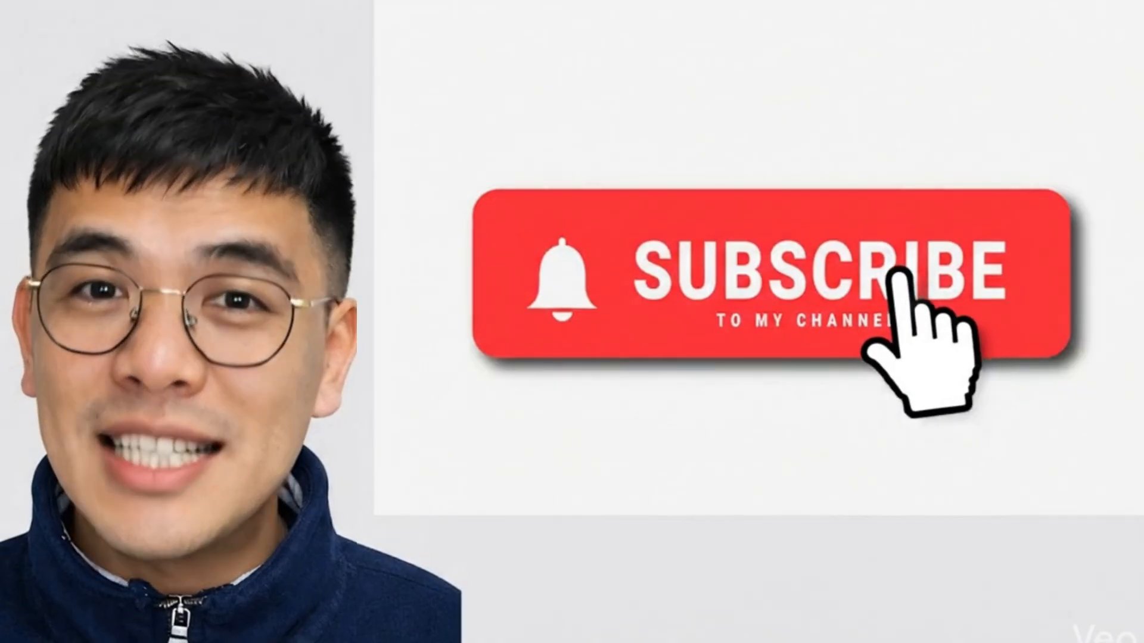